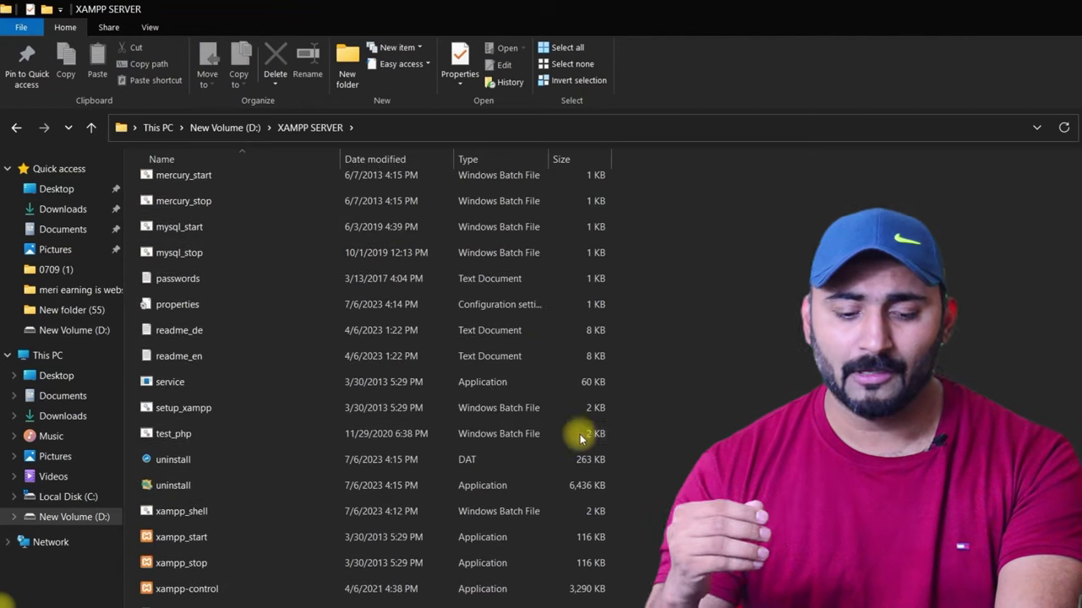
# Step: Start Apache (ports 80, 443) and MySQL (3306) in XAMPP Control Panel, then minimize it
pyautogui.doubleClick(174, 589)
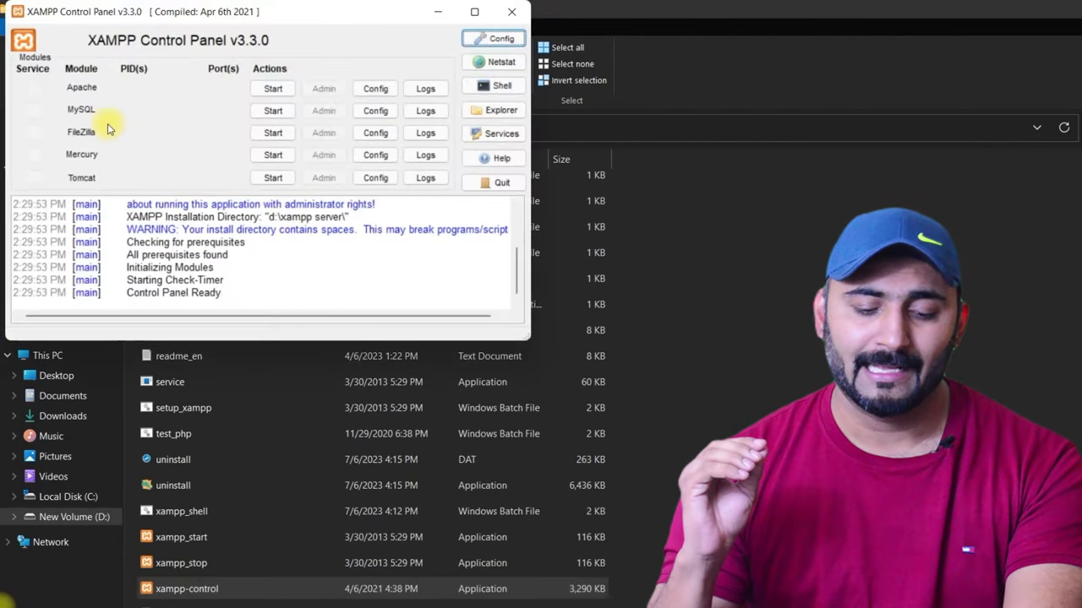
pyautogui.moveTo(159, 12); pyautogui.dragTo(192, 69)
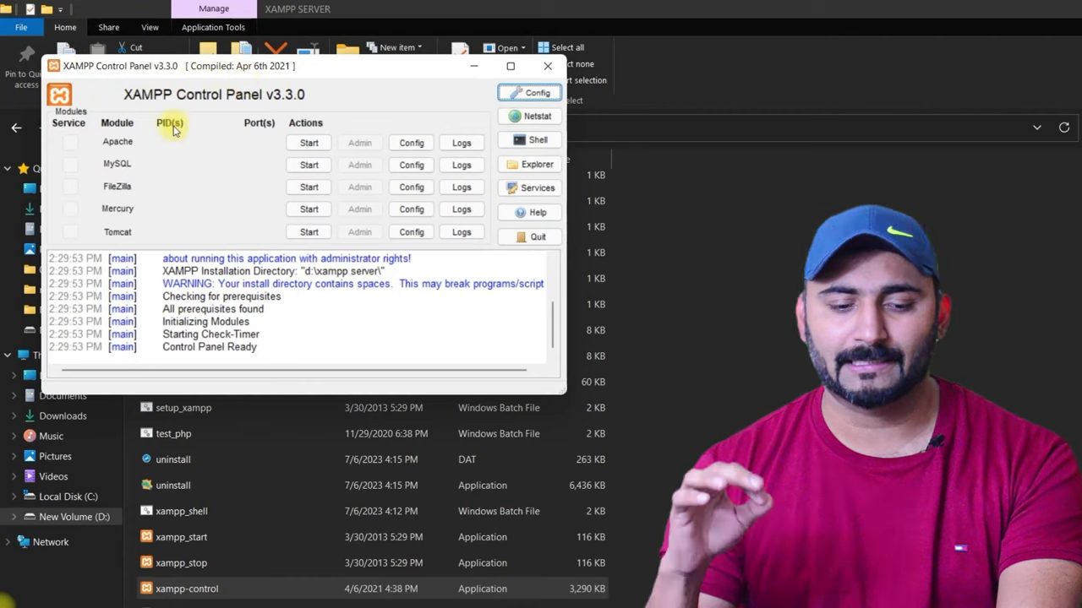
pyautogui.click(304, 144)
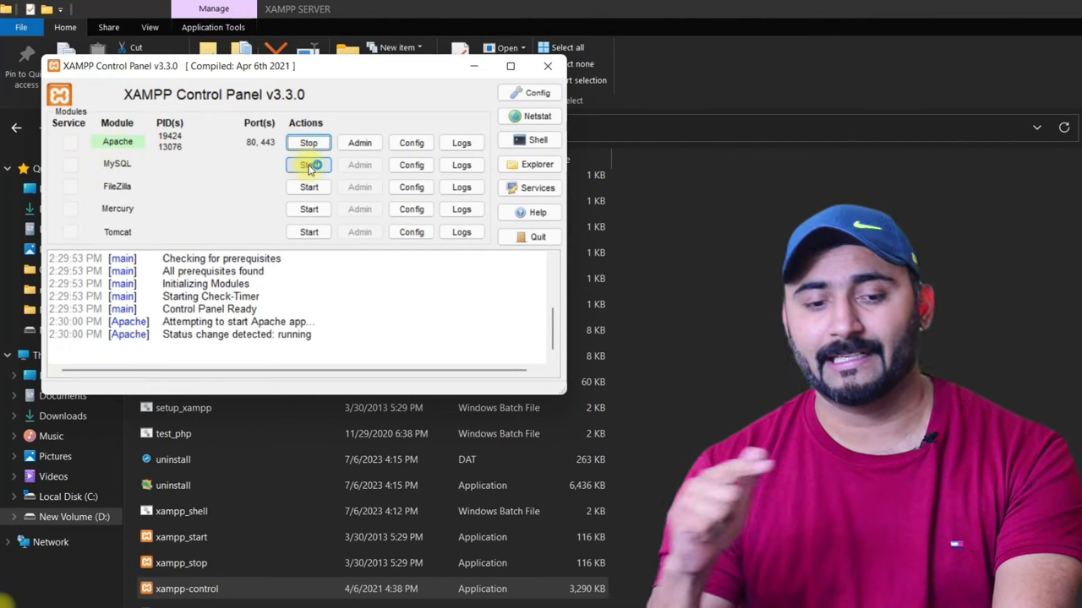
pyautogui.click(310, 165)
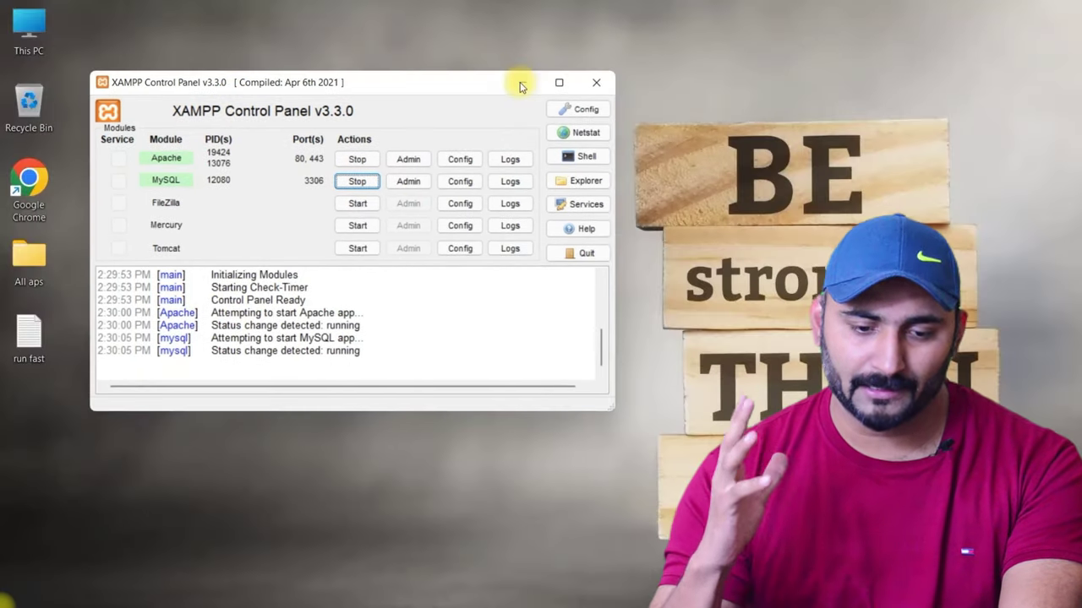
pyautogui.click(517, 82)
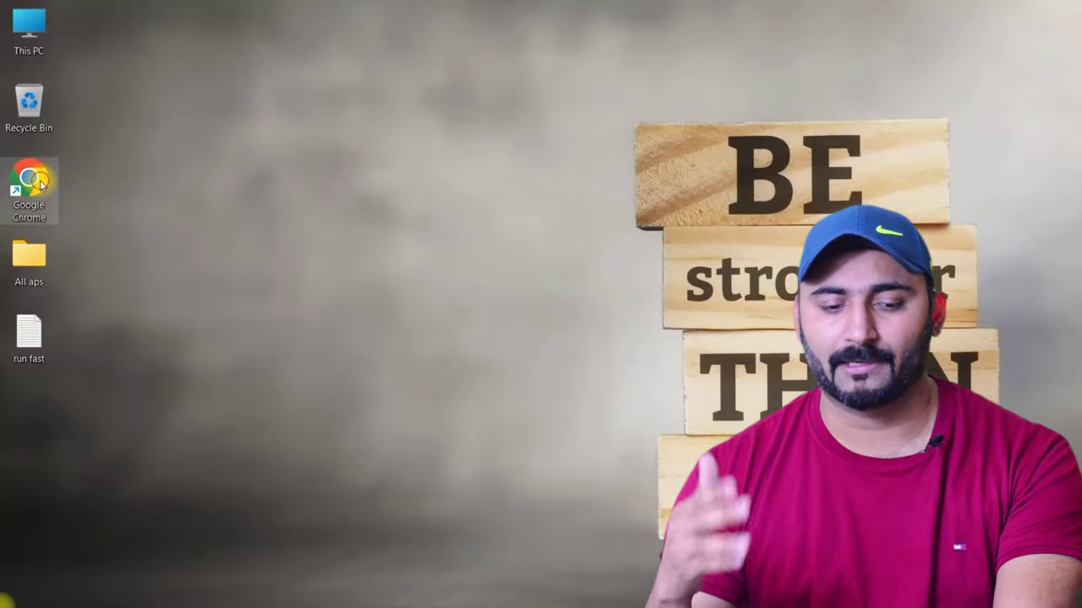
# Step: Launch Chrome and load localhost/phpmyadmin
pyautogui.doubleClick(34, 182)
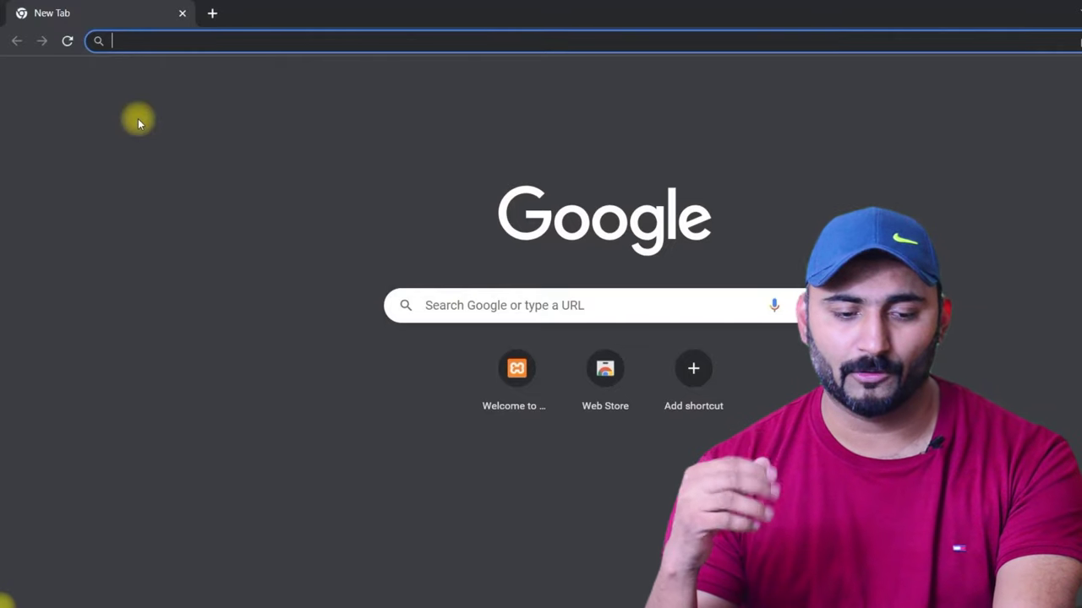
pyautogui.write('local')
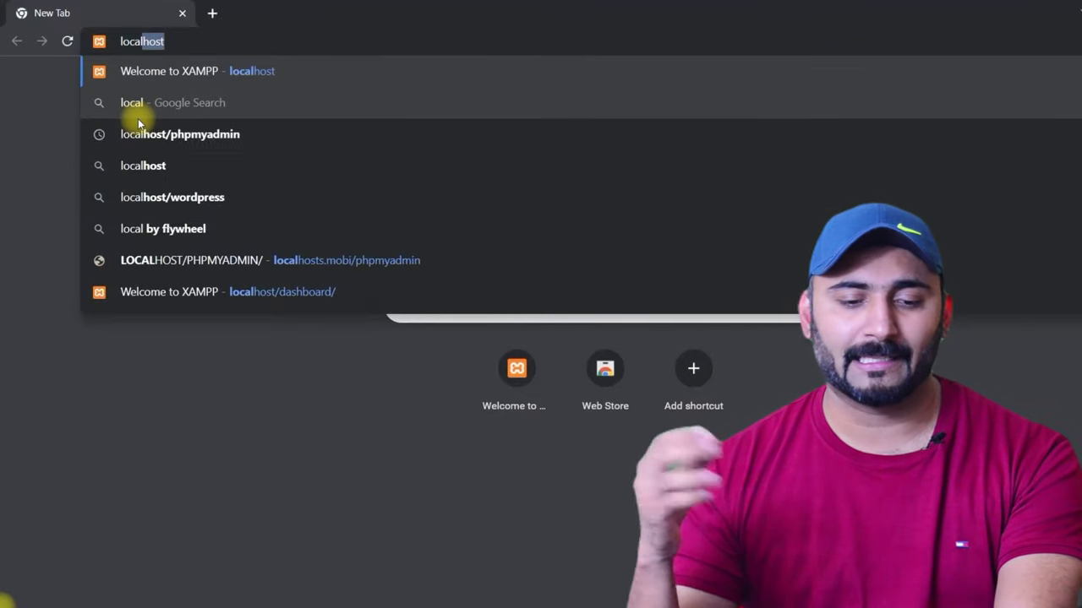
pyautogui.write('host')
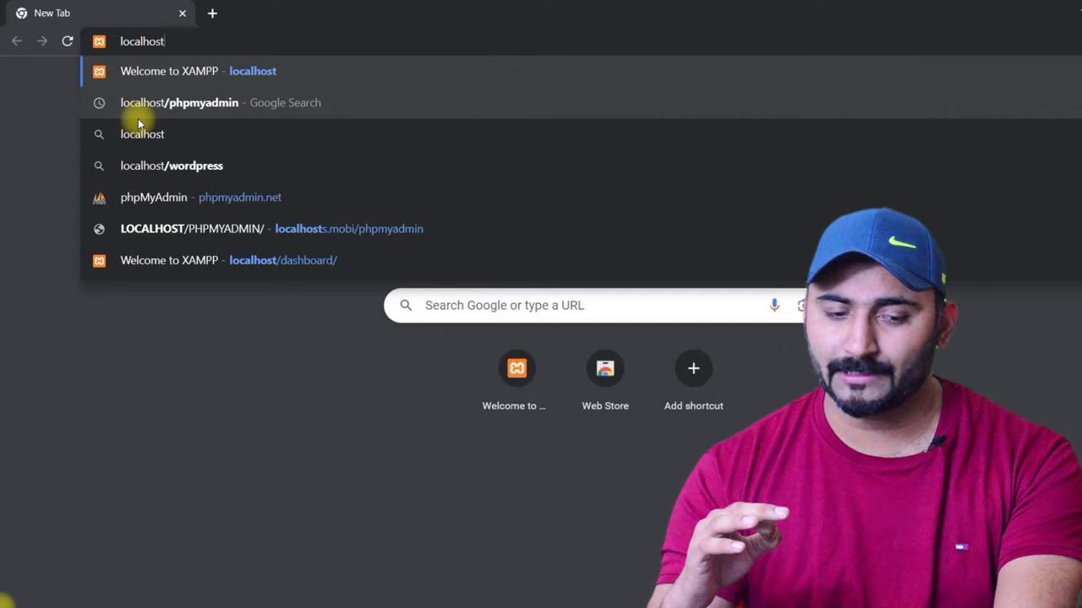
pyautogui.write('/phpmy')
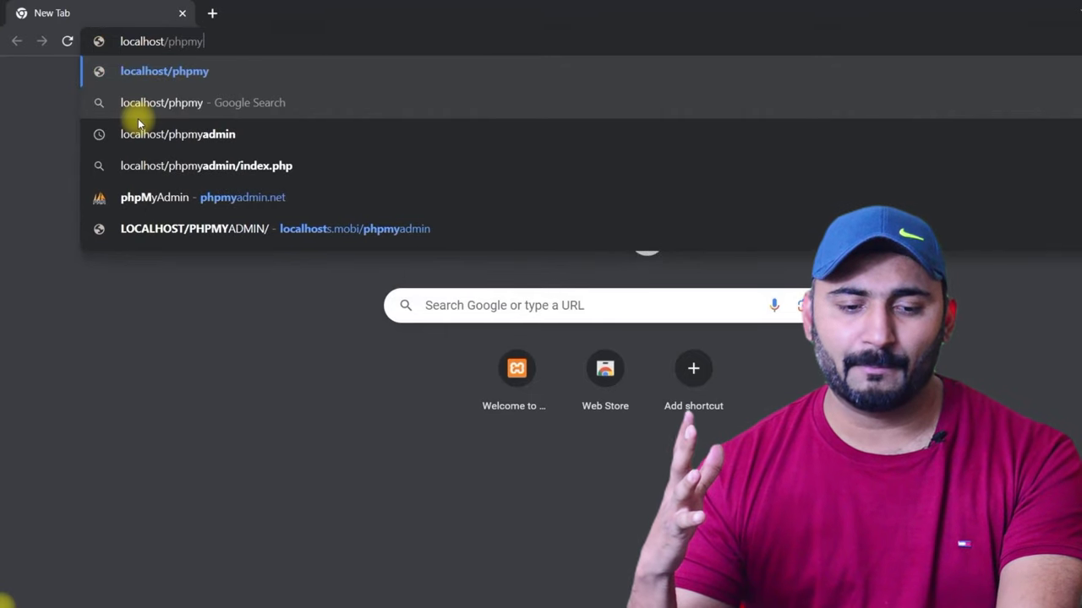
pyautogui.write('admin')
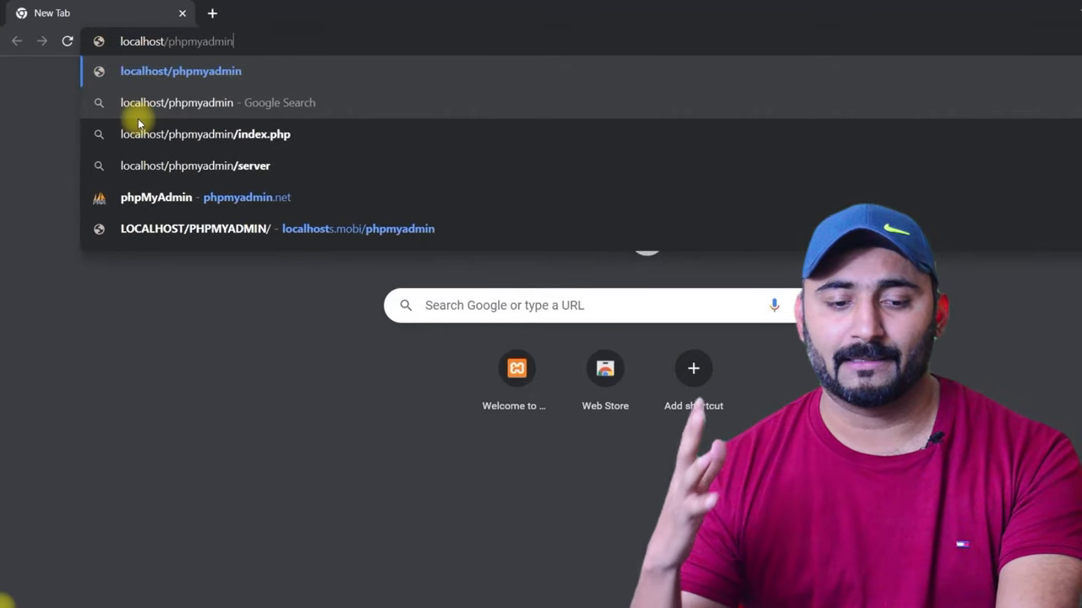
pyautogui.press('Return')
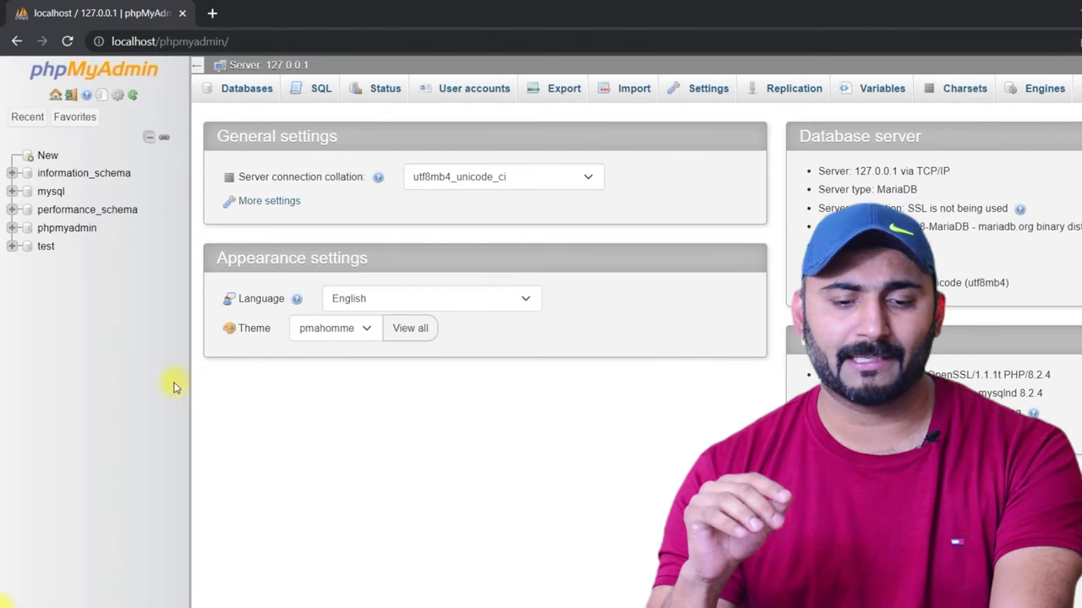
# Step: Create a database named 90smentorblog with utf8mb4_general_ci collation
pyautogui.click(46, 157)
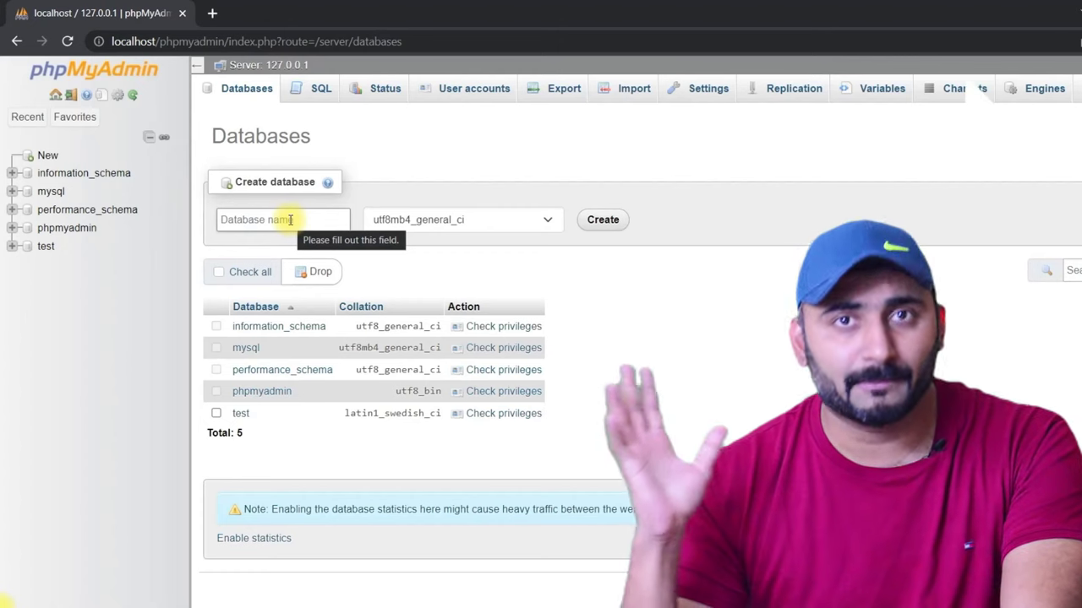
pyautogui.click(290, 219)
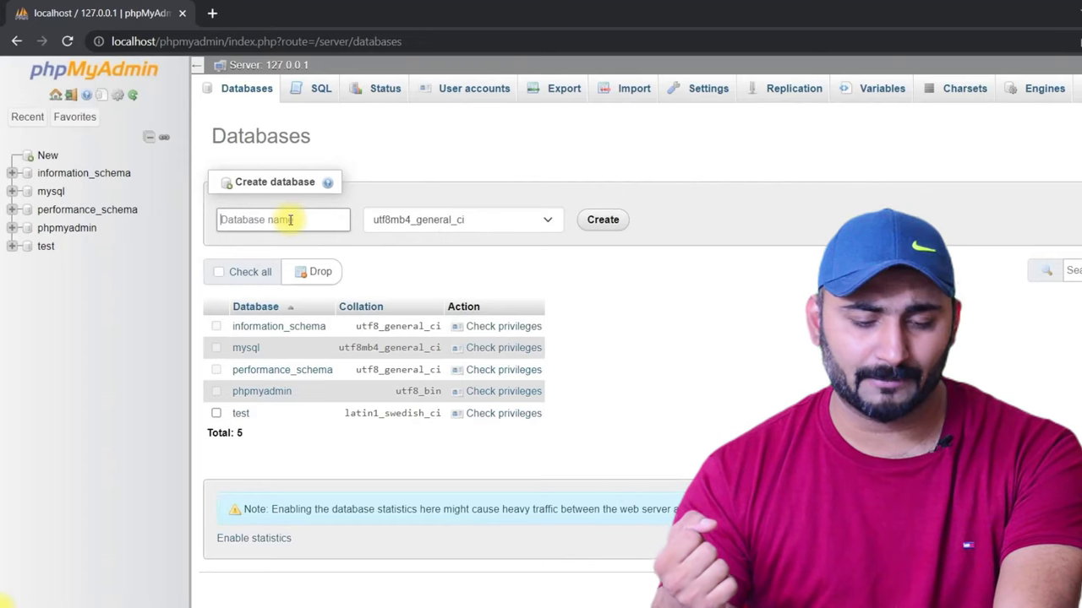
pyautogui.write('90smentorblog')
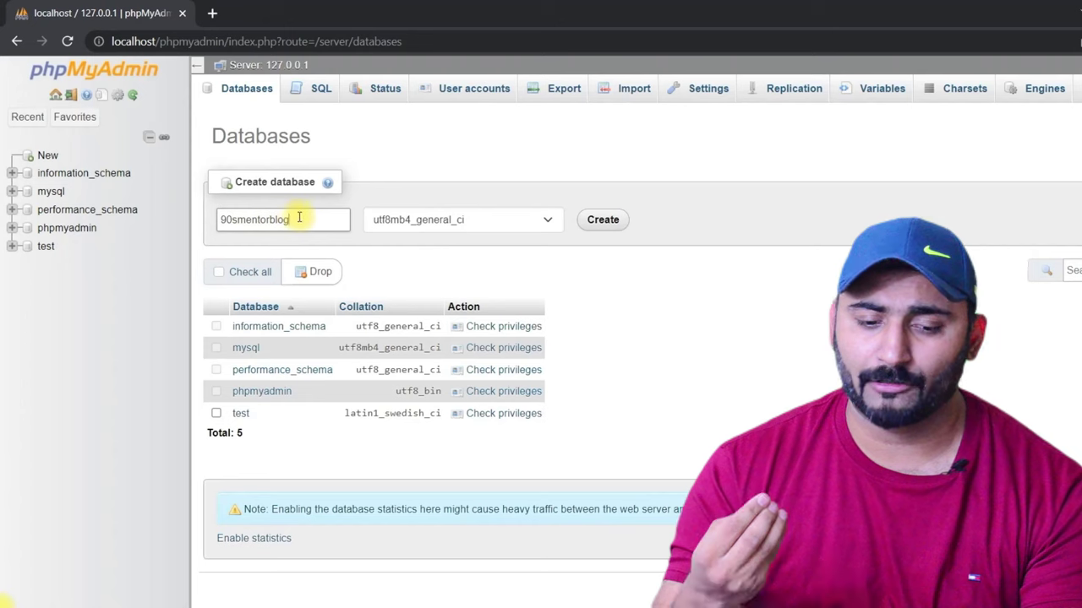
pyautogui.moveTo(235, 220); pyautogui.dragTo(293, 219)
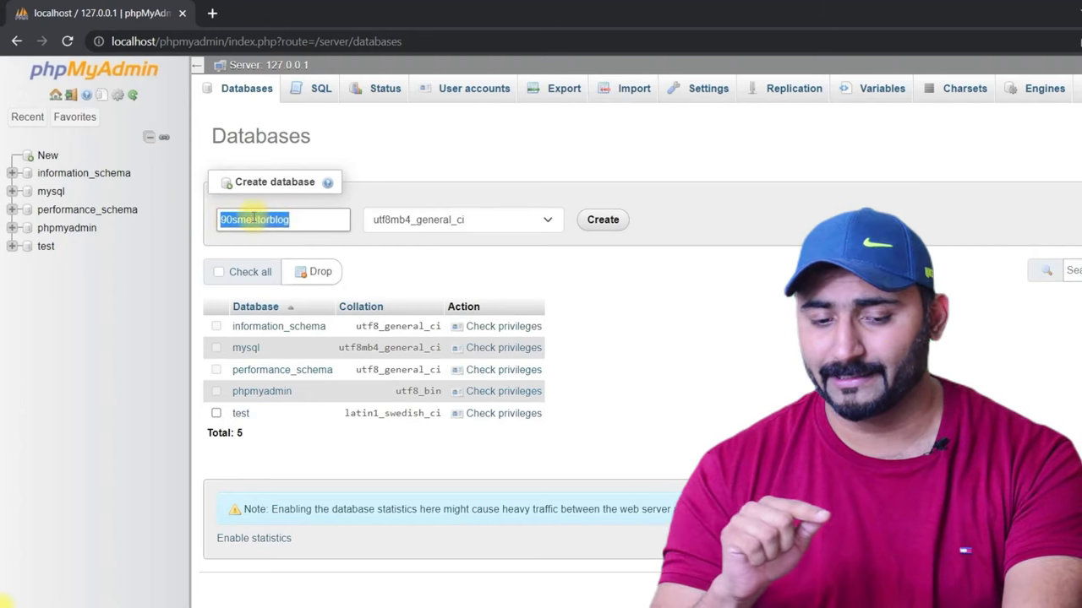
pyautogui.moveTo(223, 219); pyautogui.dragTo(348, 220)
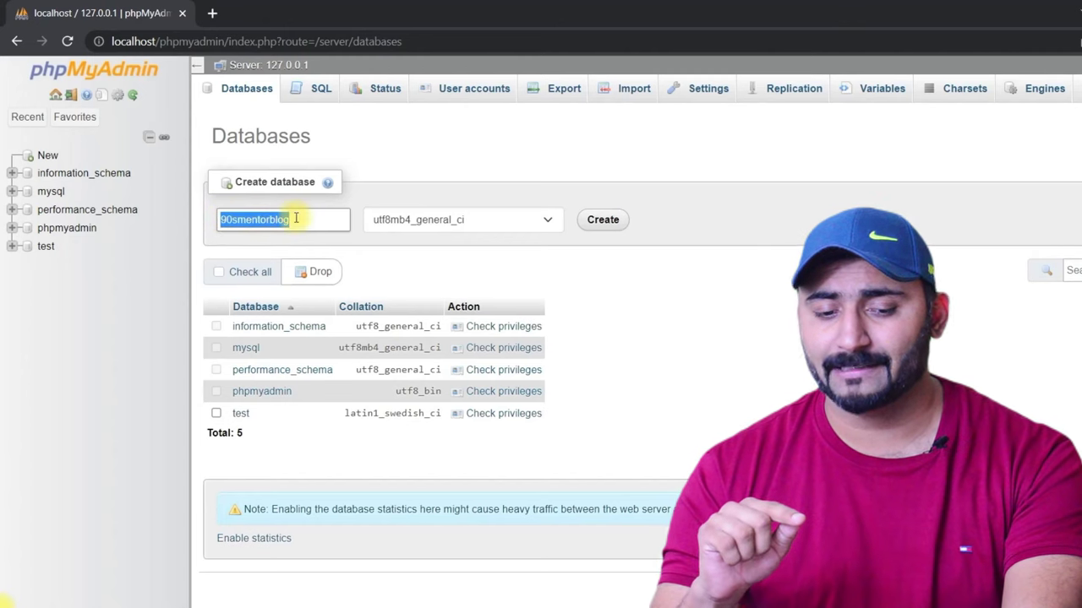
pyautogui.moveTo(222, 218)
pyautogui.mouseDown()
pyautogui.moveTo(302, 220)
pyautogui.moveTo(211, 220)
pyautogui.mouseUp()
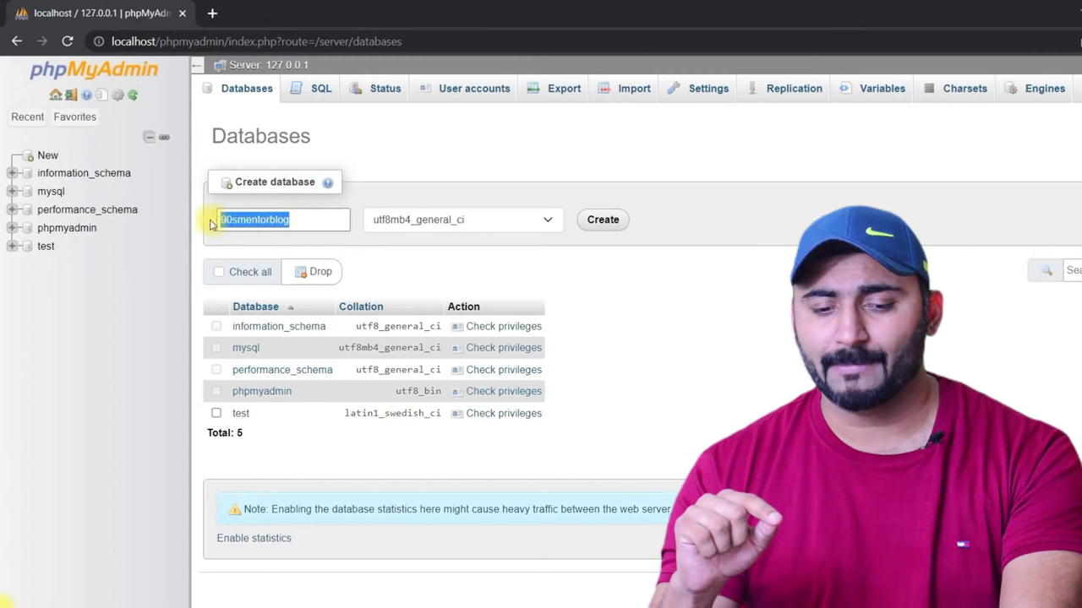
pyautogui.click(604, 224)
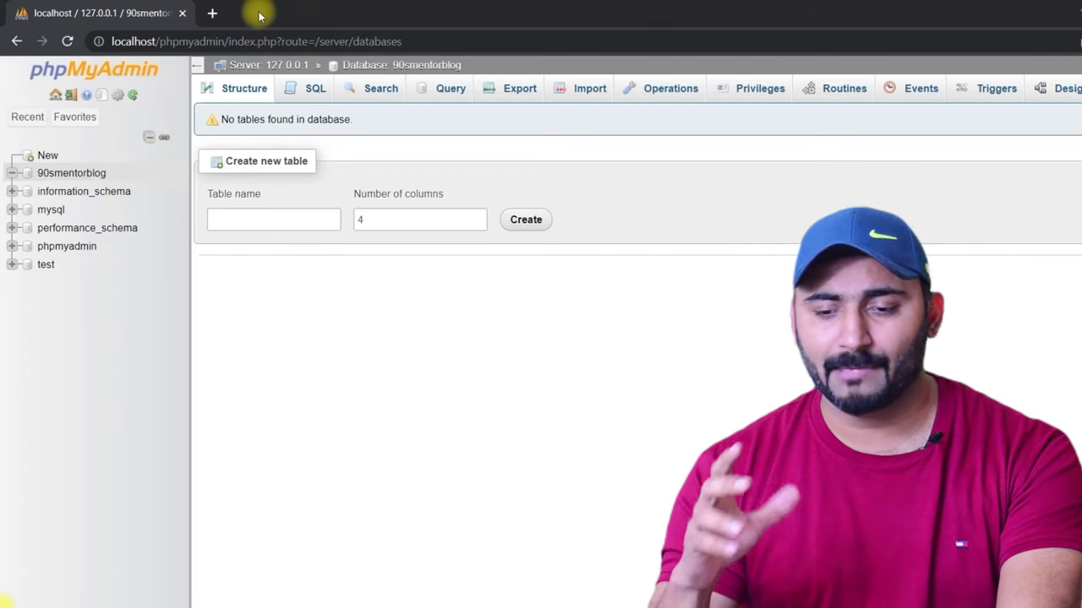
# Step: Load wordpress.org in a new Chrome tab
pyautogui.click(213, 14)
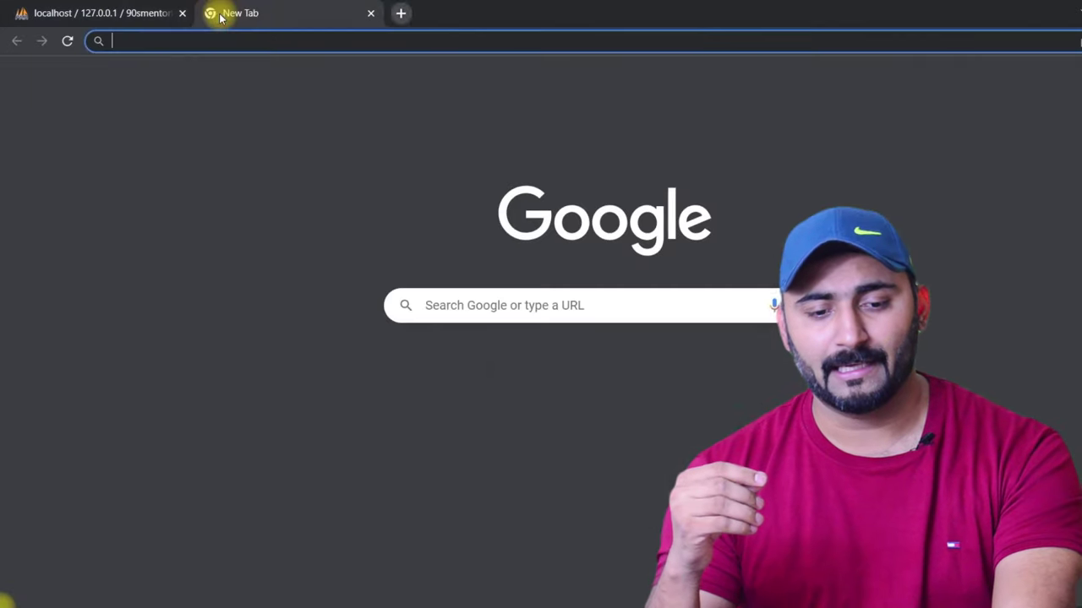
pyautogui.write('wor')
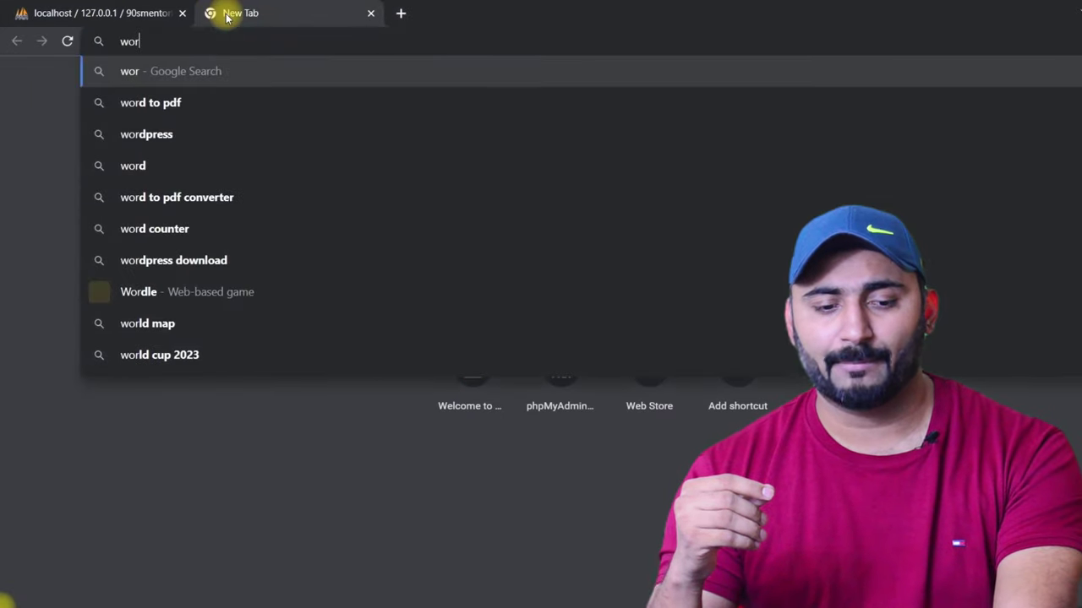
pyautogui.write('dpress')
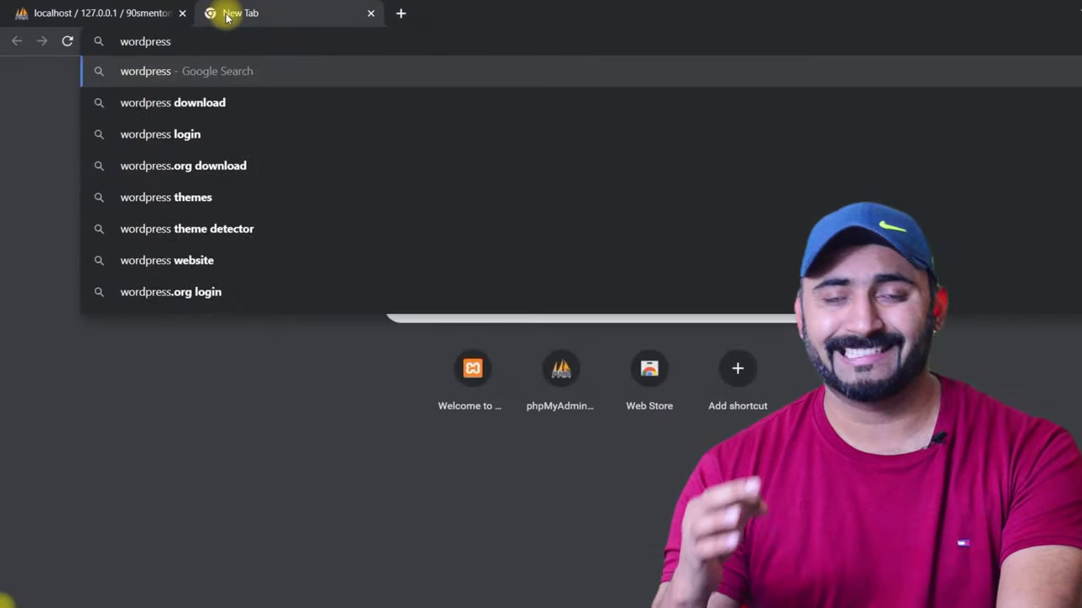
pyautogui.write('.org')
pyautogui.press('Delete')
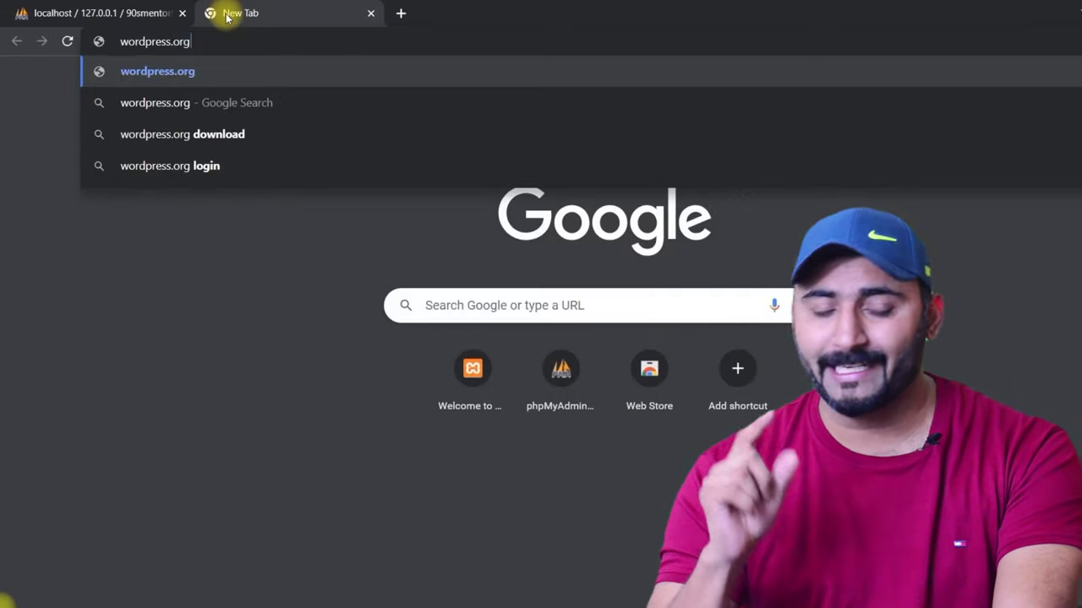
pyautogui.press('Return')
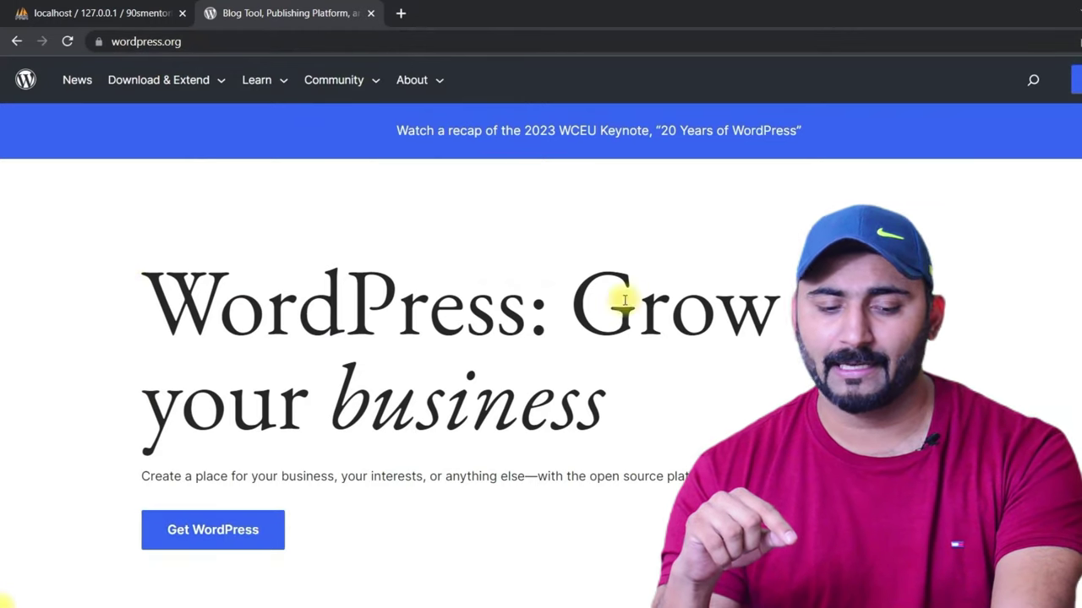
# Step: Download the WordPress 6.2.2 zip and show it in the Downloads folder
pyautogui.click(213, 529)
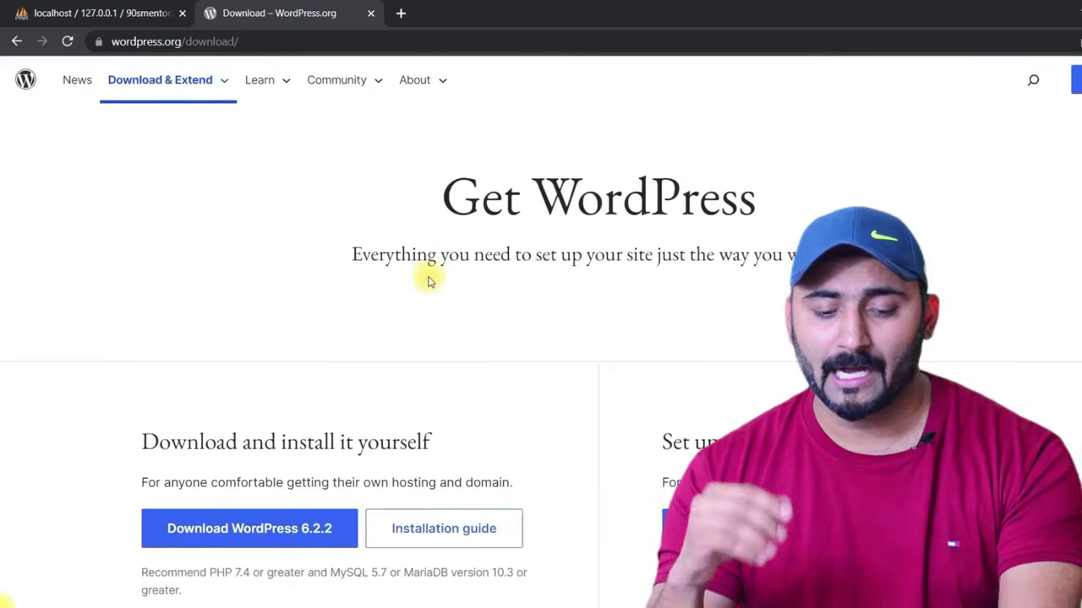
pyautogui.scroll(-2, 461, 338)
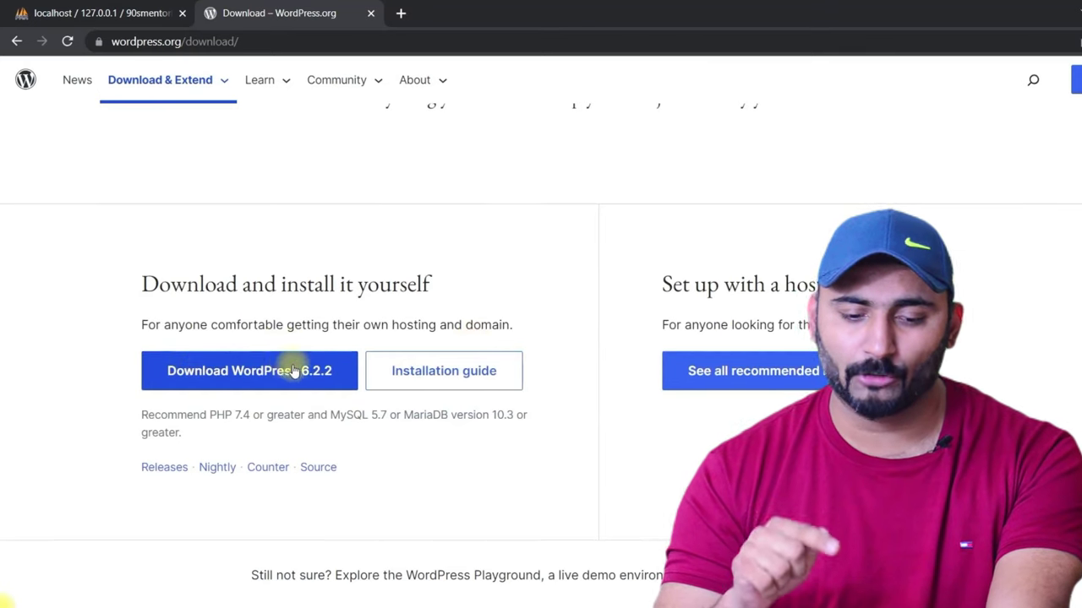
pyautogui.click(291, 373)
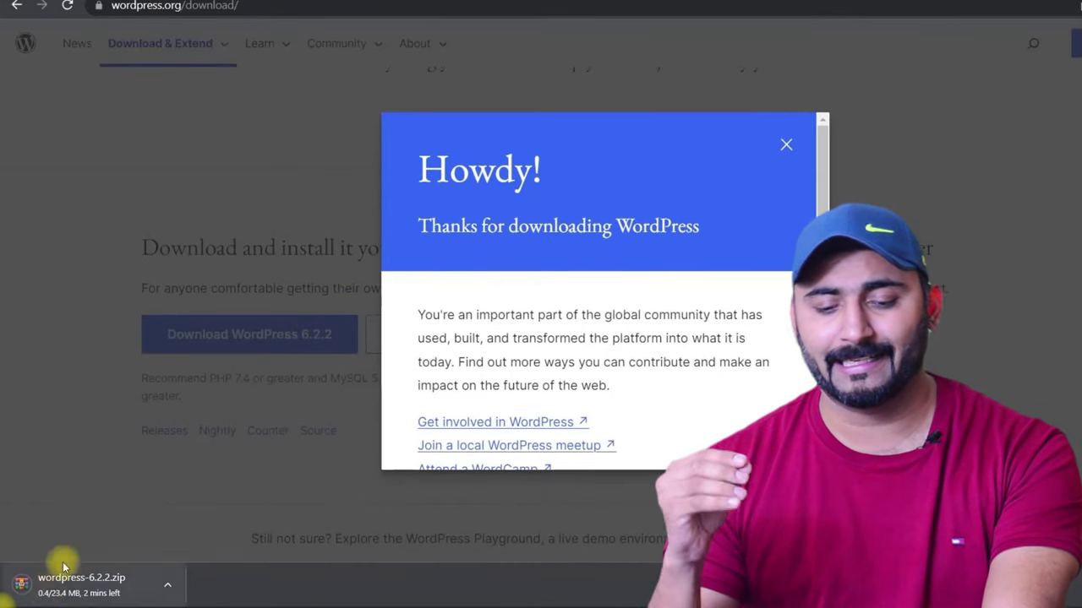
pyautogui.moveTo(416, 169); pyautogui.dragTo(568, 197)
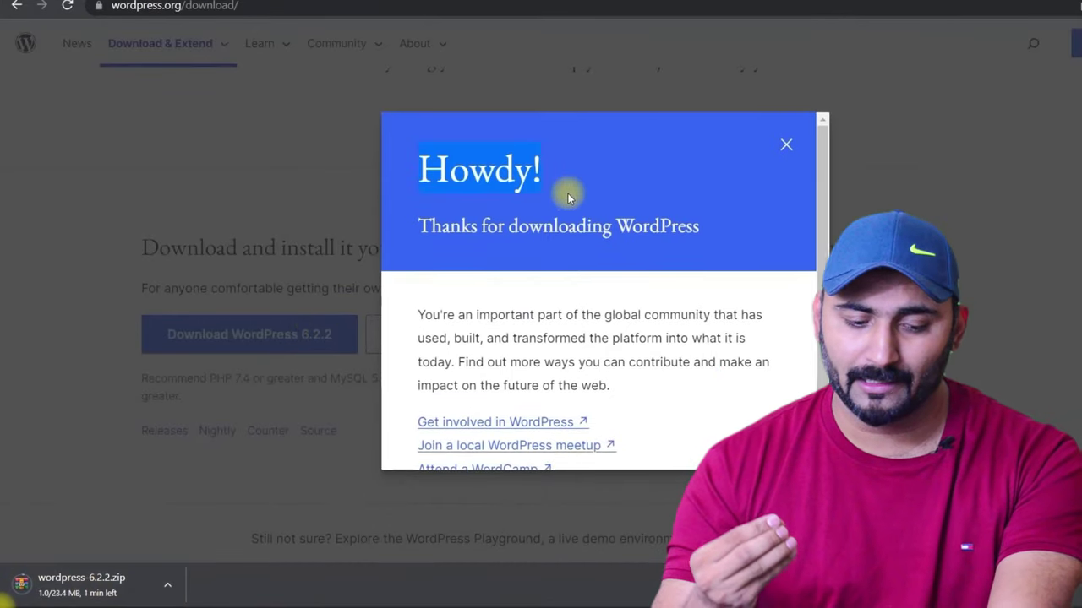
pyautogui.click(568, 197)
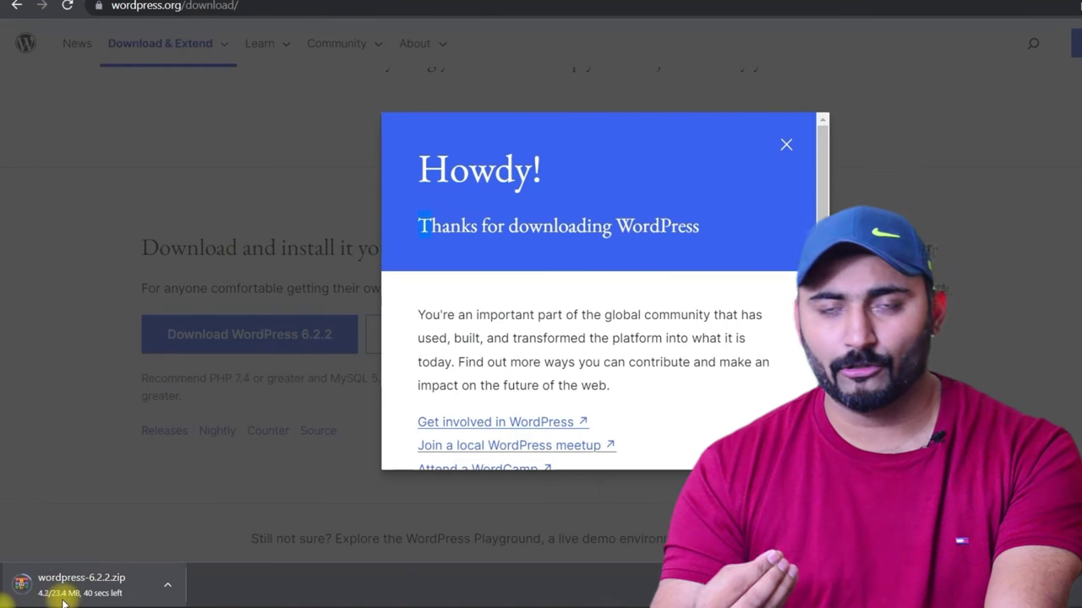
pyautogui.click(167, 583)
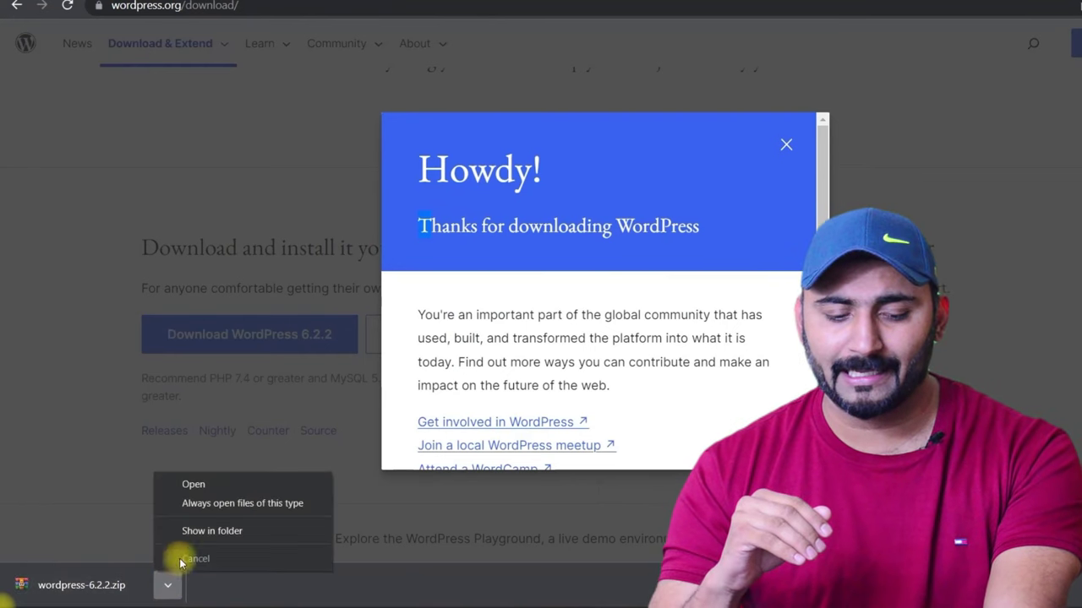
pyautogui.click(204, 532)
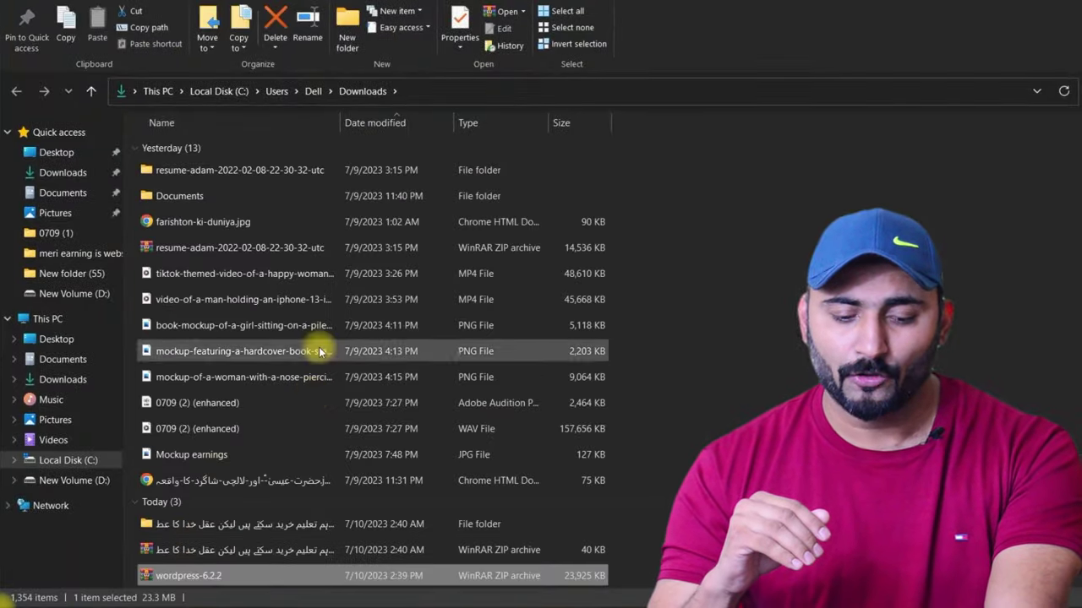
# Step: Copy the wordpress-6.2.2 archive and navigate to D:\XAMPP SERVER\htdocs
pyautogui.rightClick(160, 576)
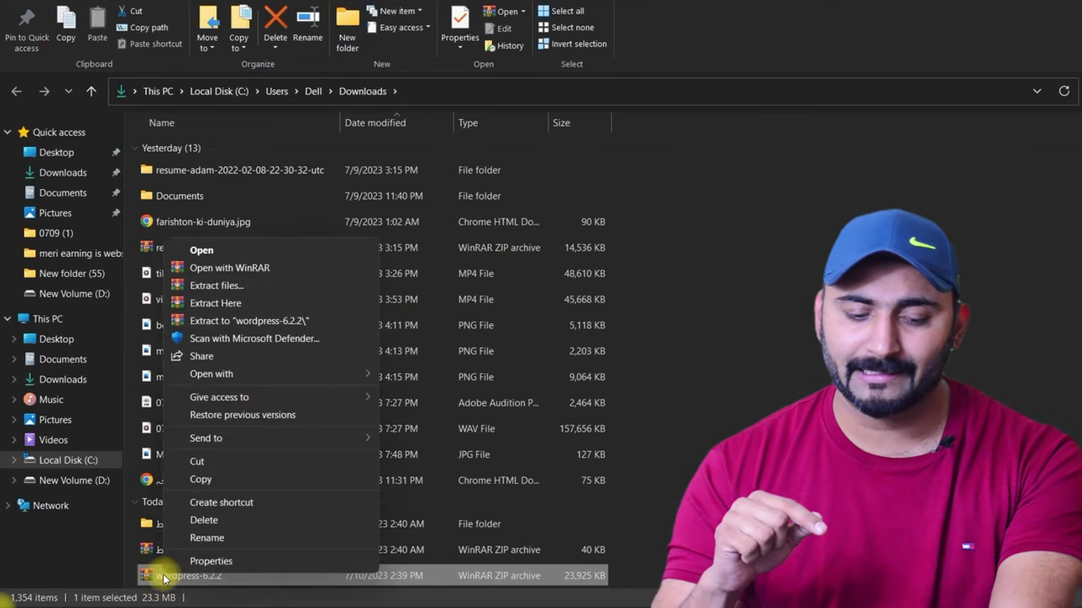
pyautogui.click(201, 479)
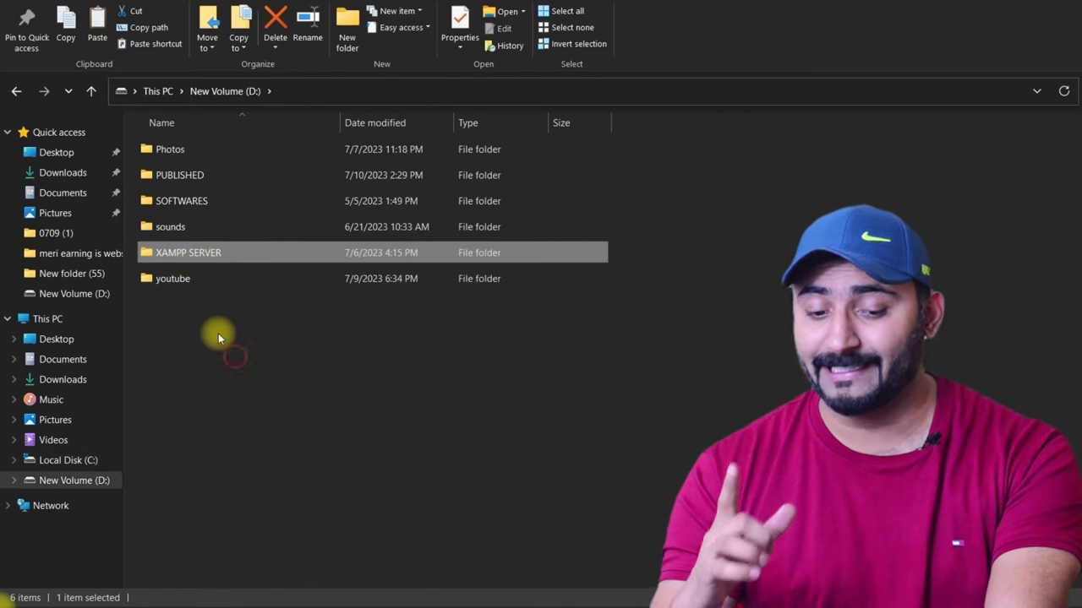
pyautogui.click(218, 333)
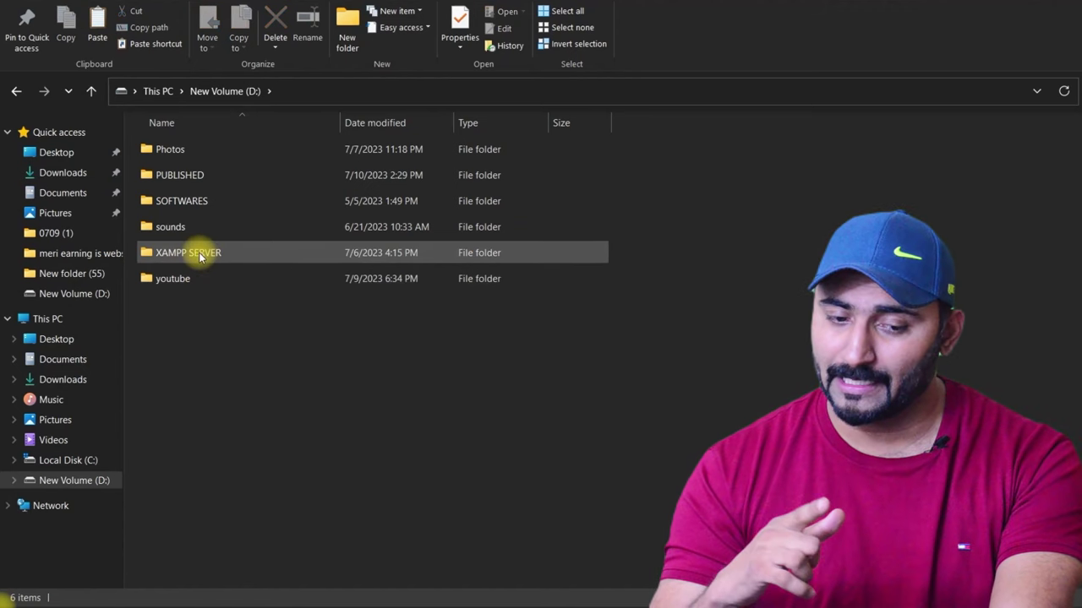
pyautogui.doubleClick(201, 254)
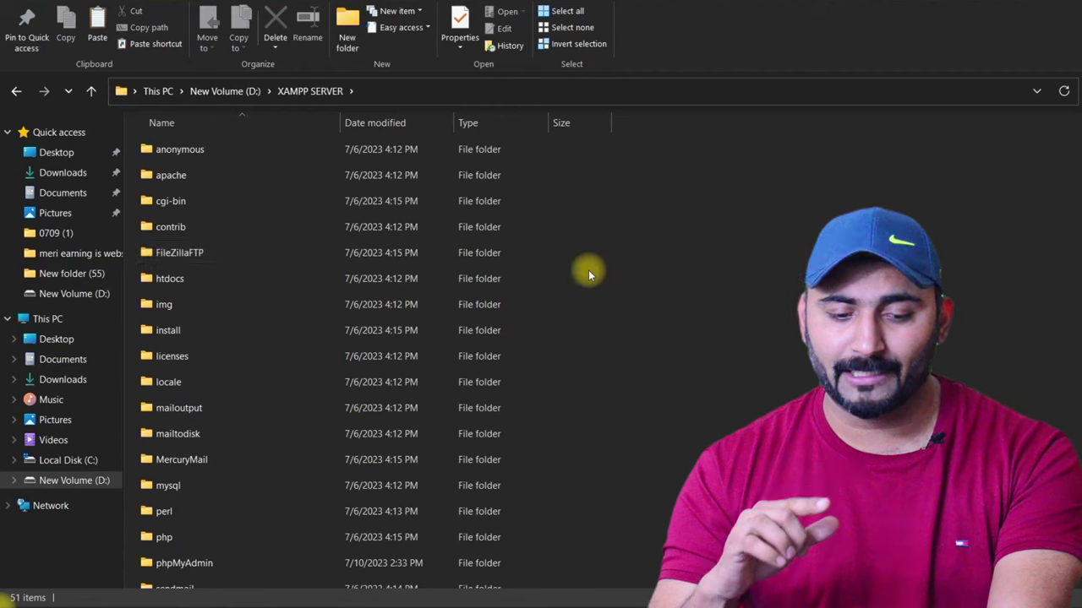
pyautogui.scroll(-1, 585, 288)
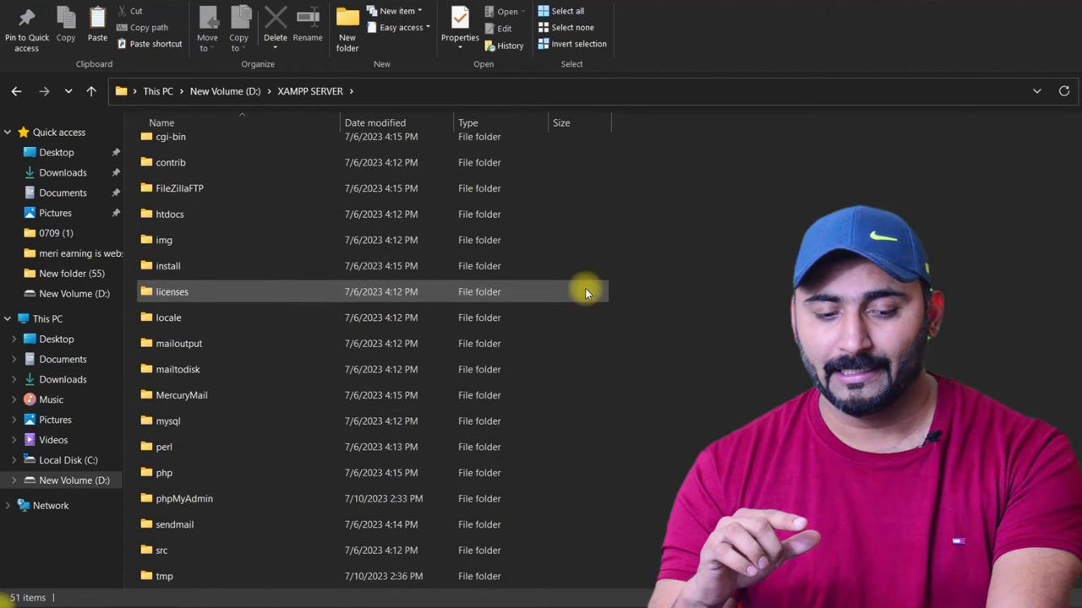
pyautogui.scroll(1, 507, 253)
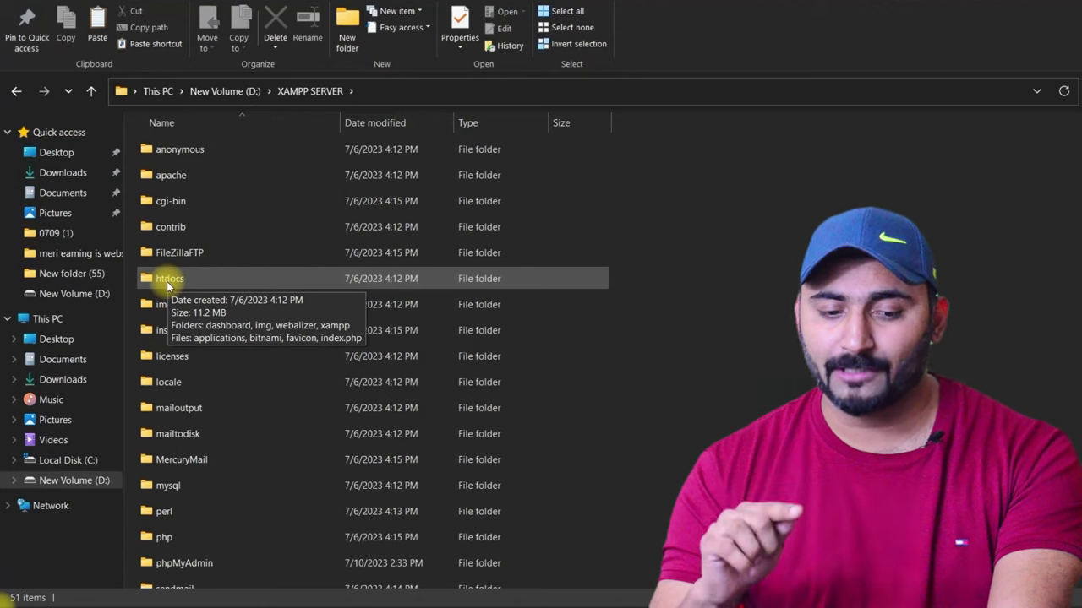
pyautogui.doubleClick(174, 281)
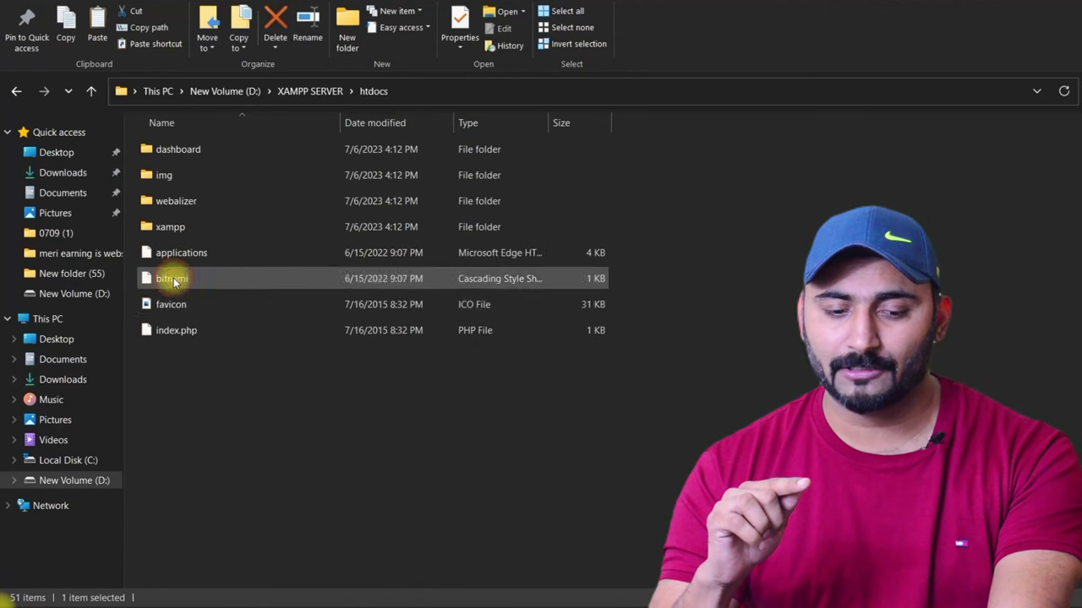
# Step: Paste the wordpress-6.2.2 zip into htdocs and extract it there
pyautogui.rightClick(271, 425)
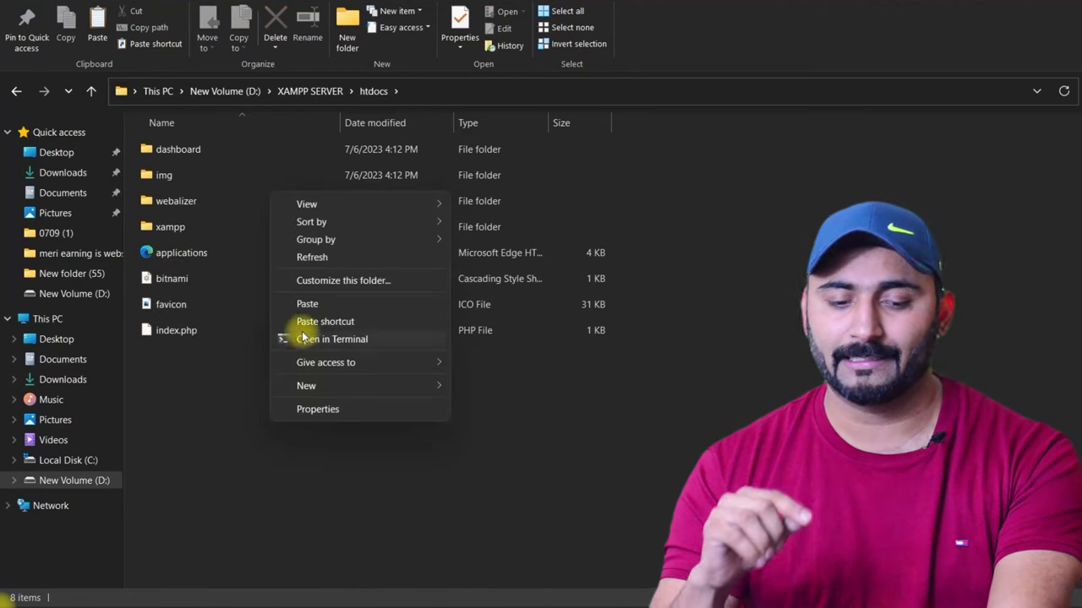
pyautogui.click(308, 304)
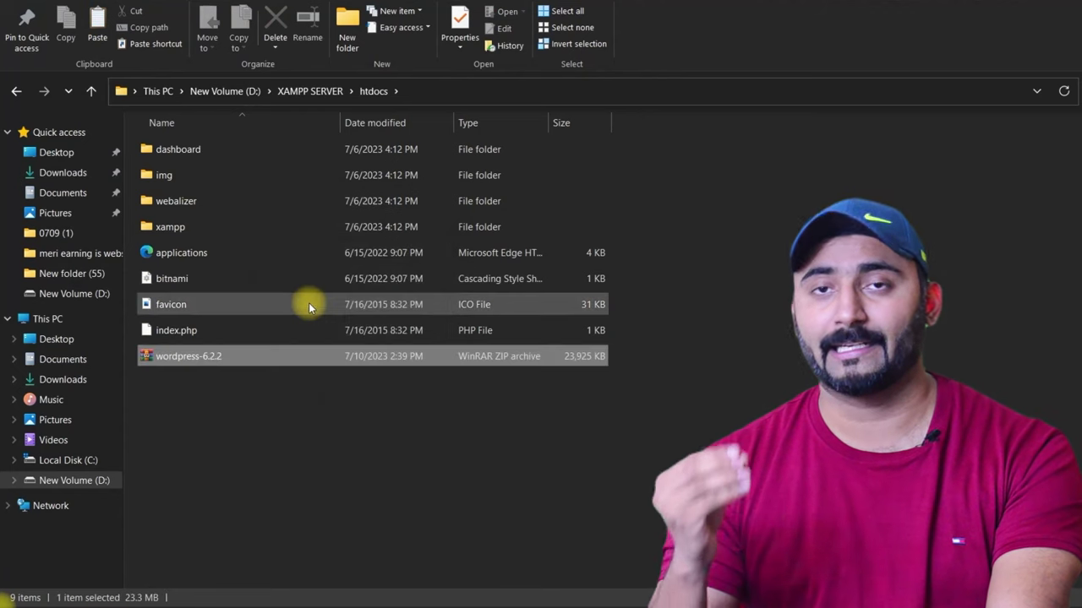
pyautogui.click(185, 358)
pyautogui.rightClick(186, 358)
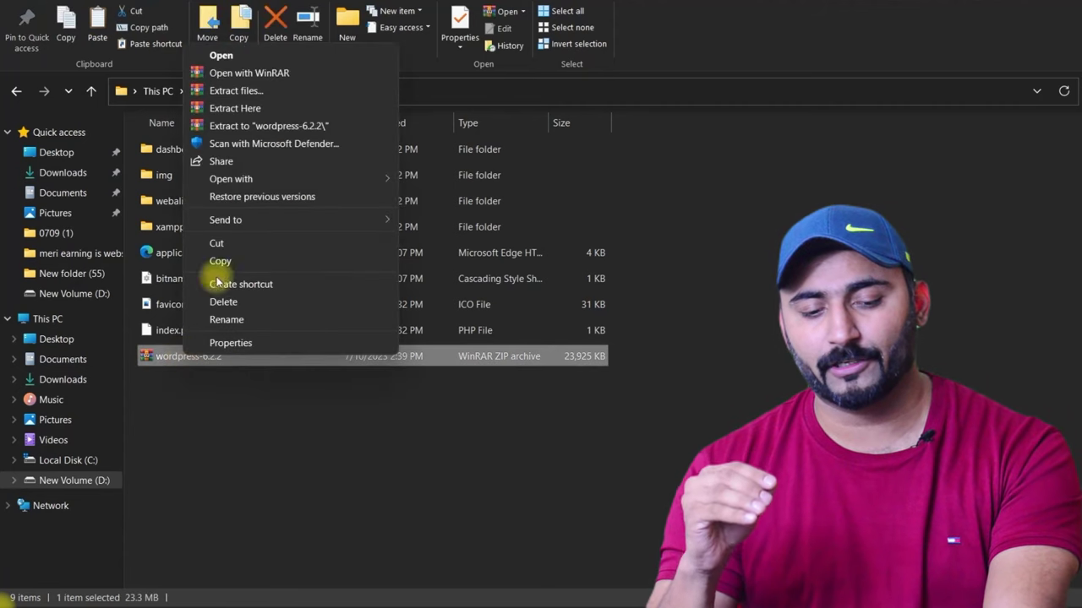
pyautogui.click(250, 109)
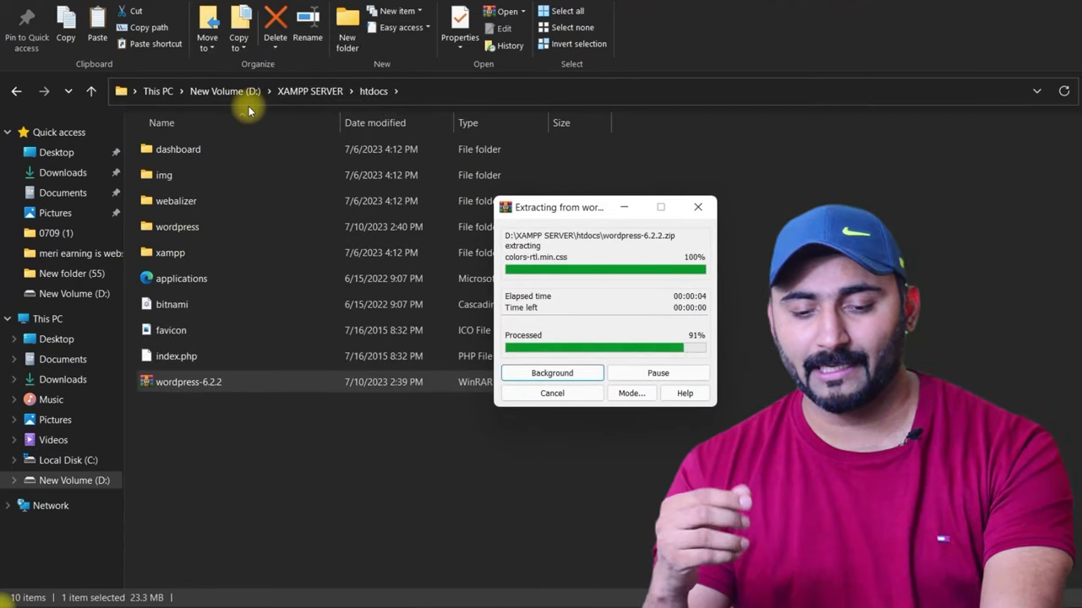
# Step: Delete the leftover wordpress-6.2.2 zip, keeping the extracted wordpress folder
pyautogui.rightClick(177, 387)
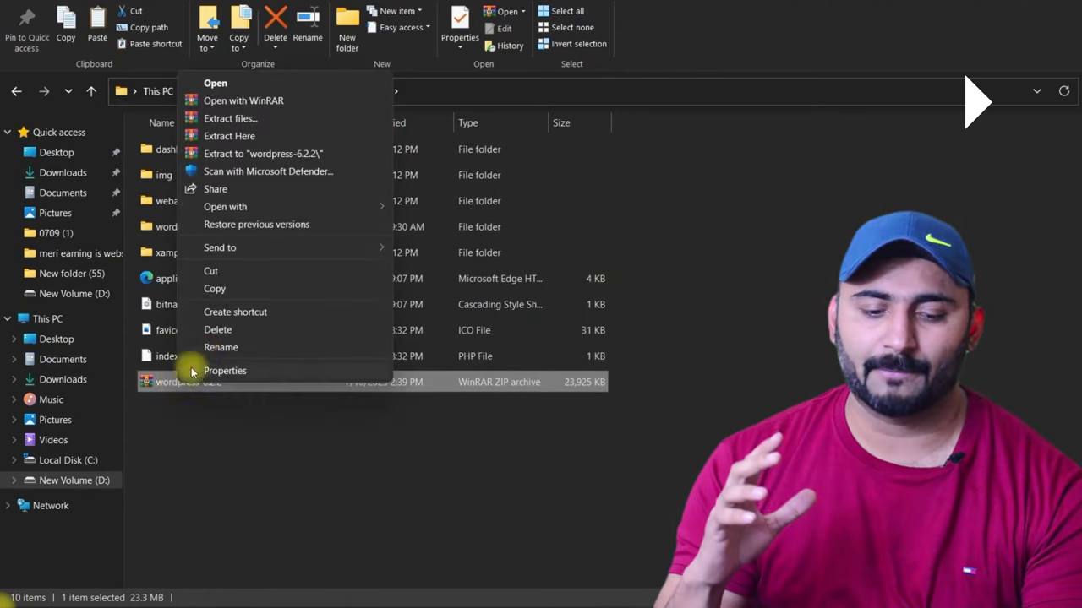
pyautogui.click(218, 330)
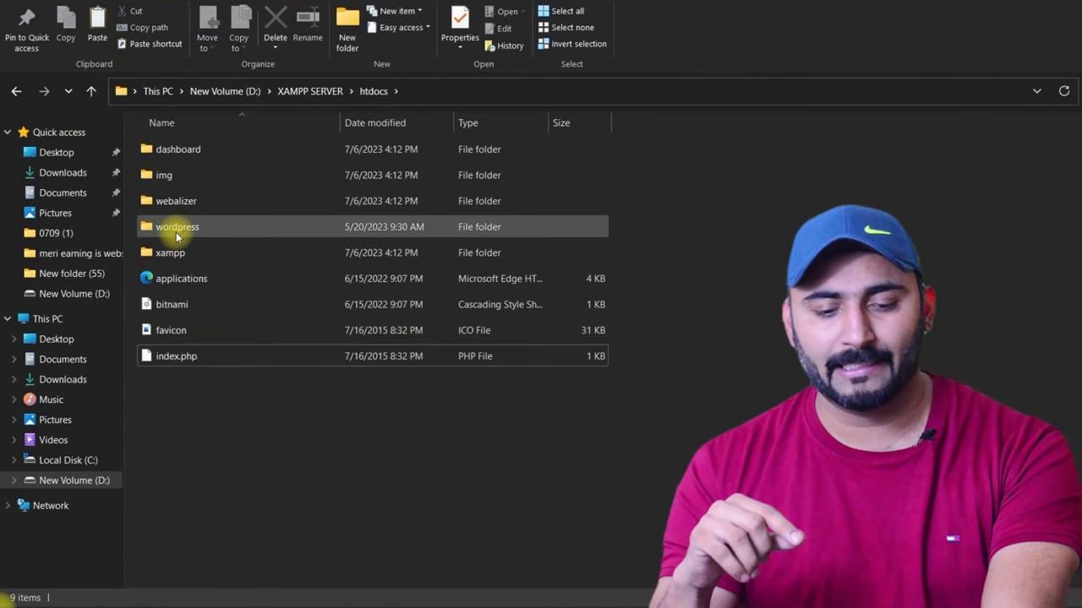
pyautogui.click(176, 228)
pyautogui.rightClick(191, 224)
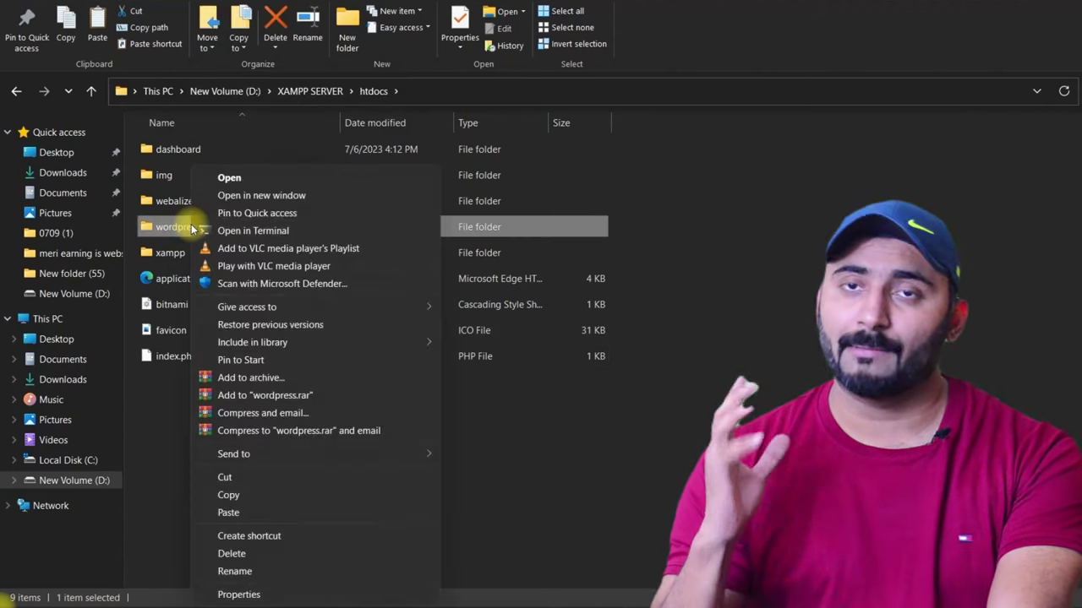
# Step: Rename the wordpress folder to 90smentorblog and verify its 19 WordPress core items
pyautogui.click(254, 573)
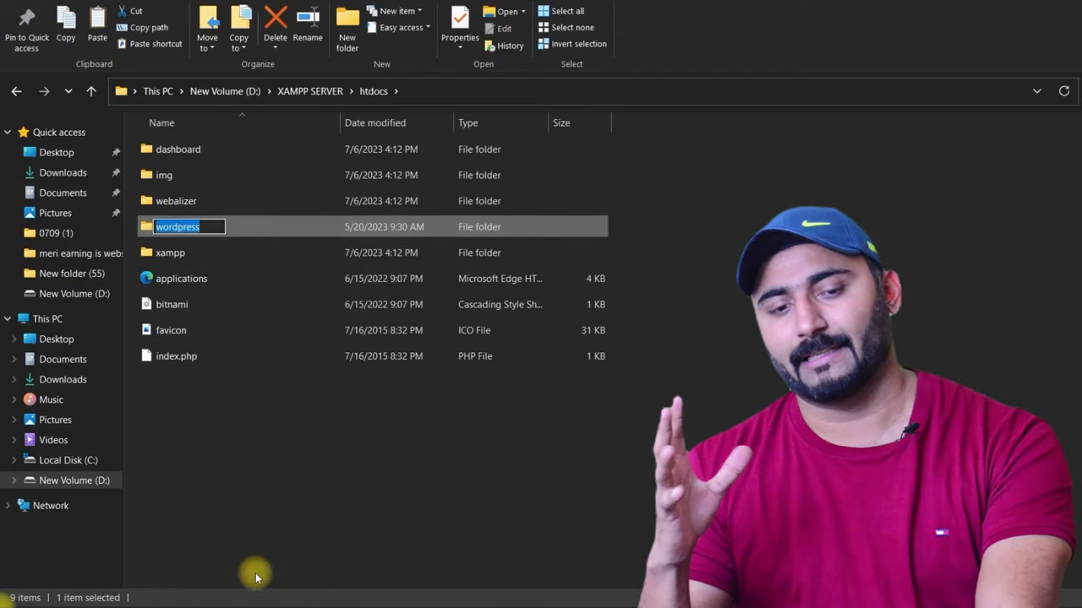
pyautogui.write('90')
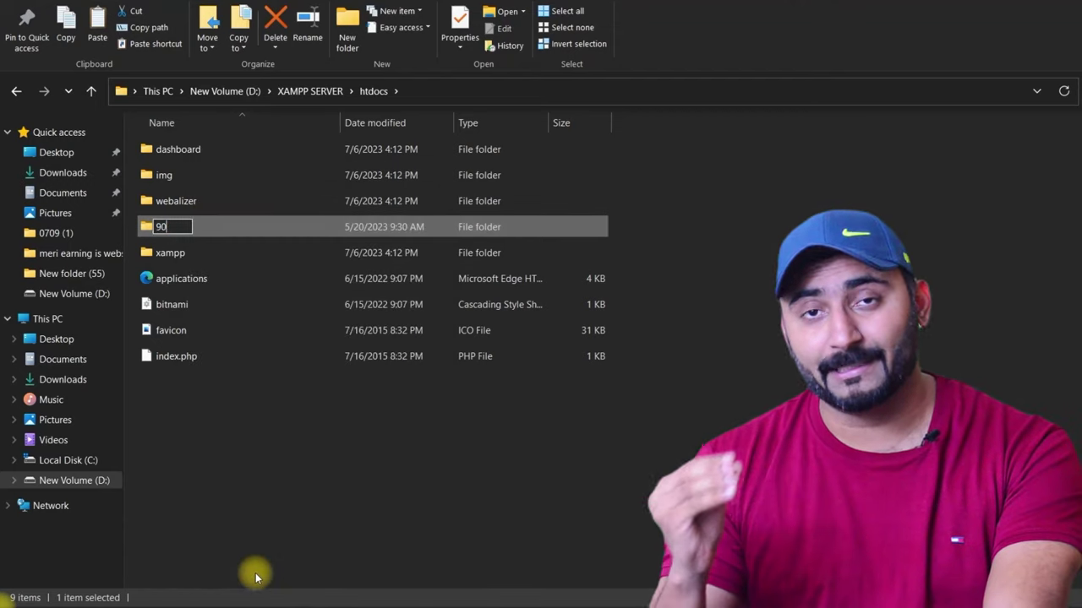
pyautogui.write('sment')
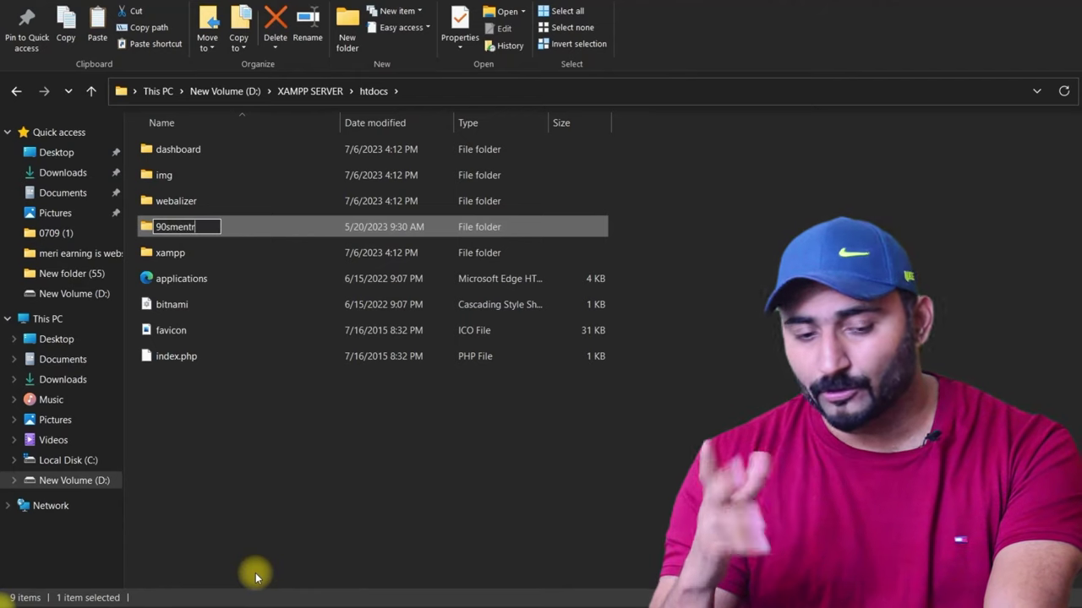
pyautogui.write('orb')
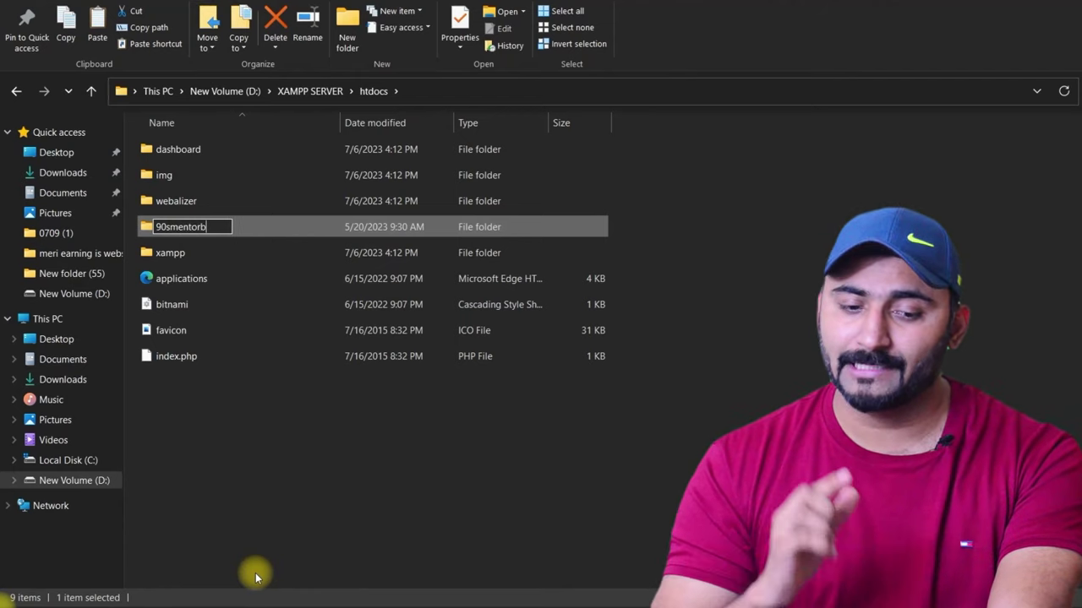
pyautogui.write('log')
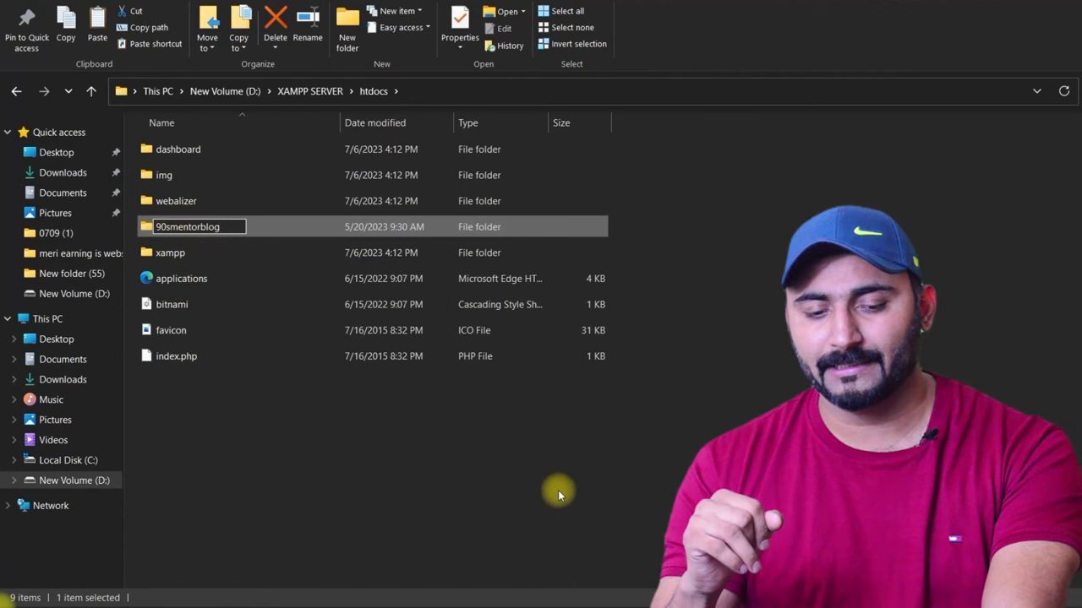
pyautogui.click(587, 566)
pyautogui.doubleClick(193, 153)
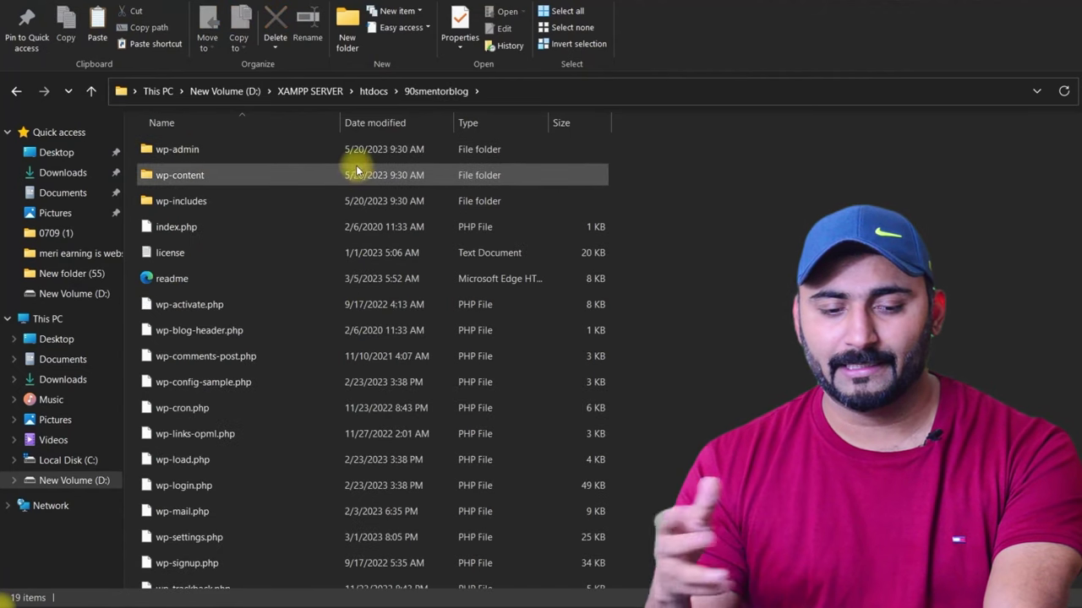
pyautogui.scroll(-1, 350, 278)
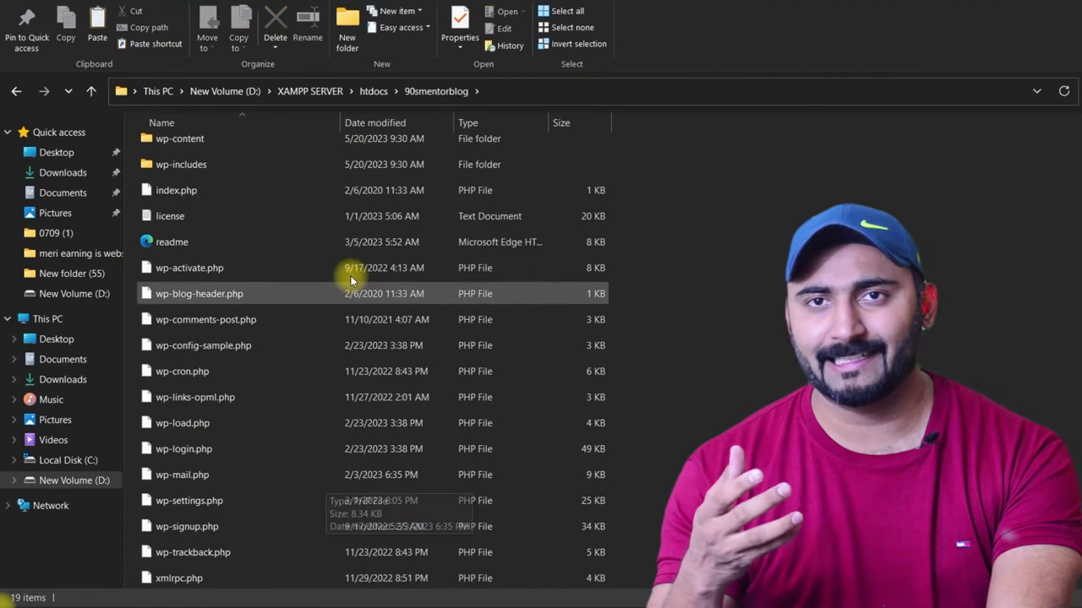
pyautogui.click(16, 90)
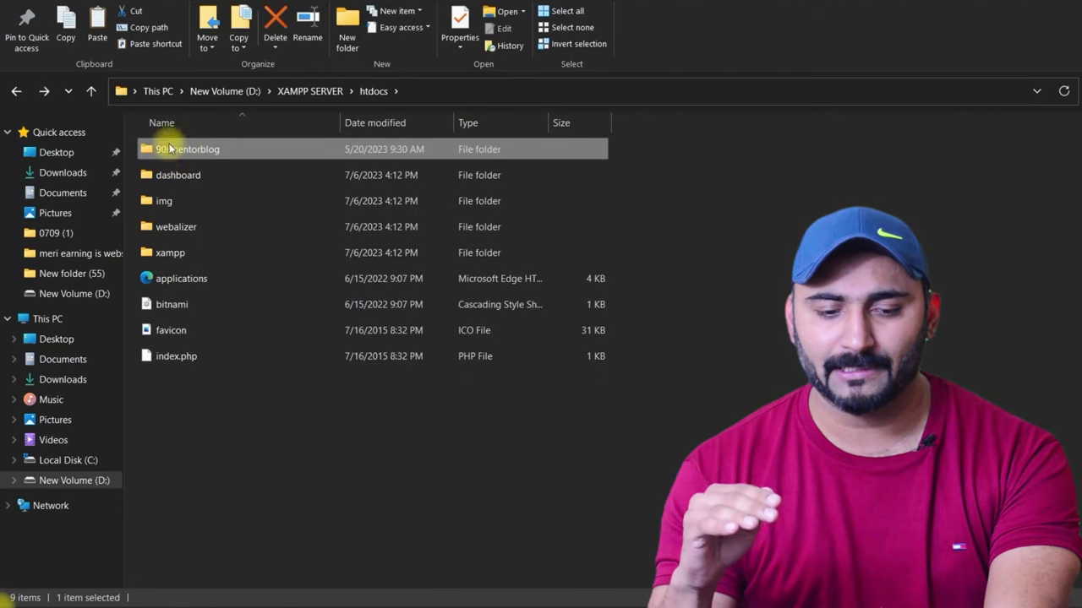
# Step: Load localhost/90smentorblog in Chrome to reach the WordPress setup-config page
pyautogui.click(224, 406)
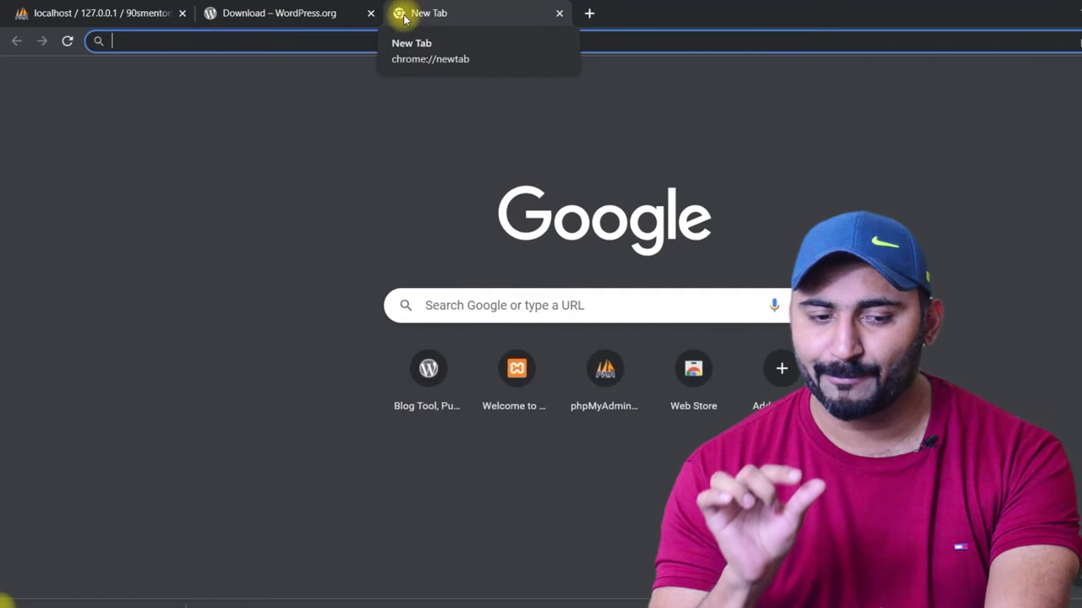
pyautogui.write('local')
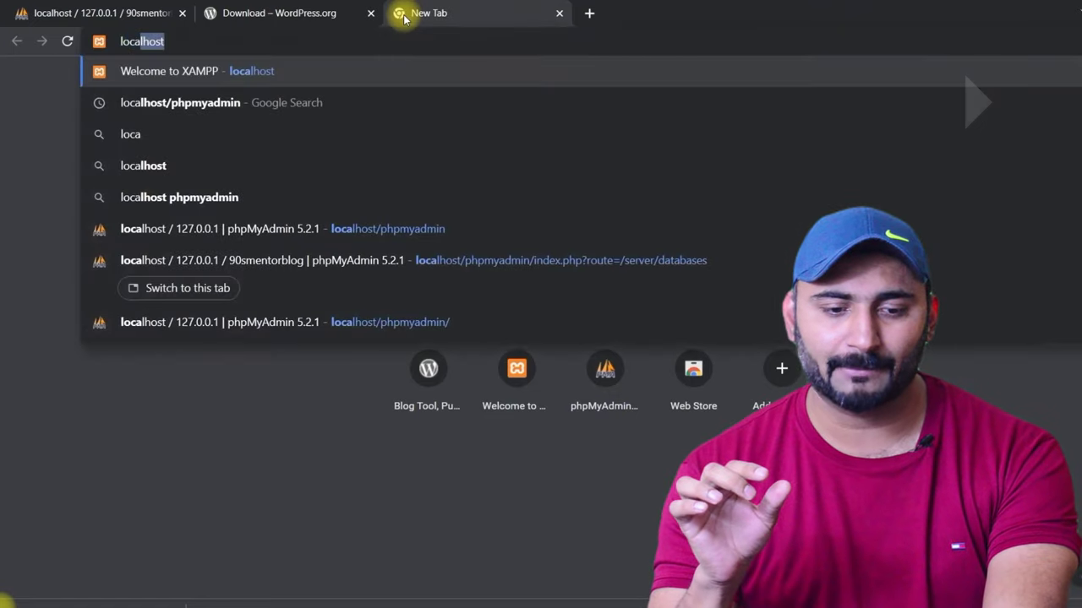
pyautogui.write('host')
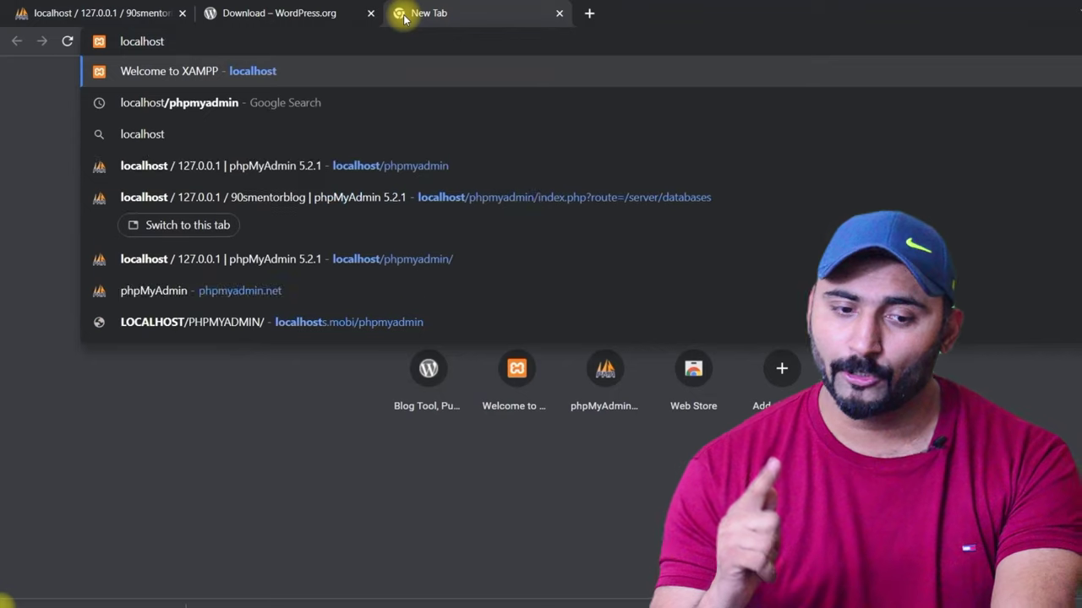
pyautogui.write('/')
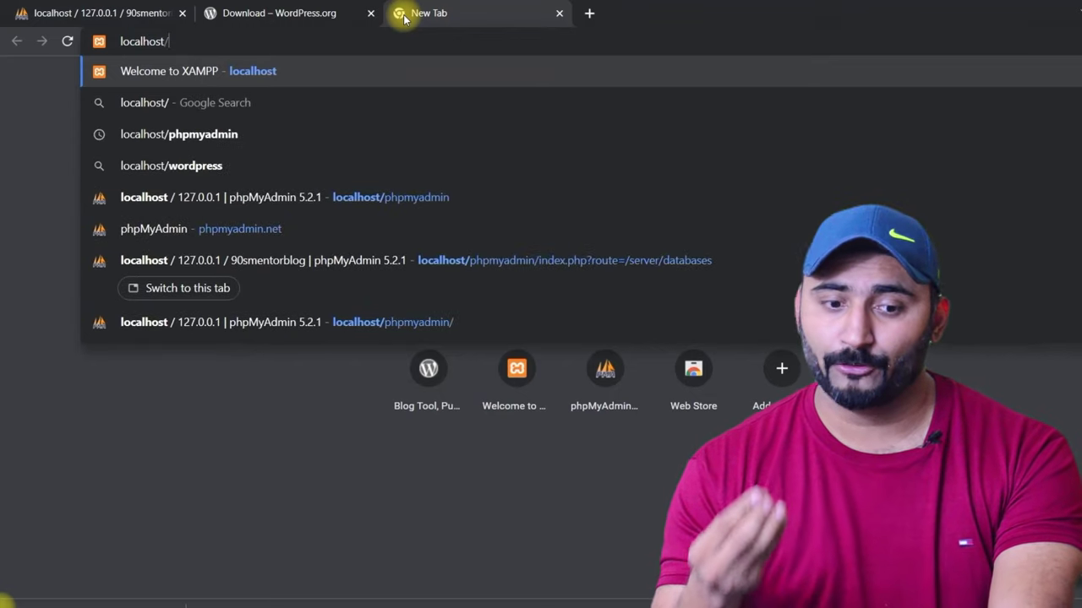
pyautogui.write('90s')
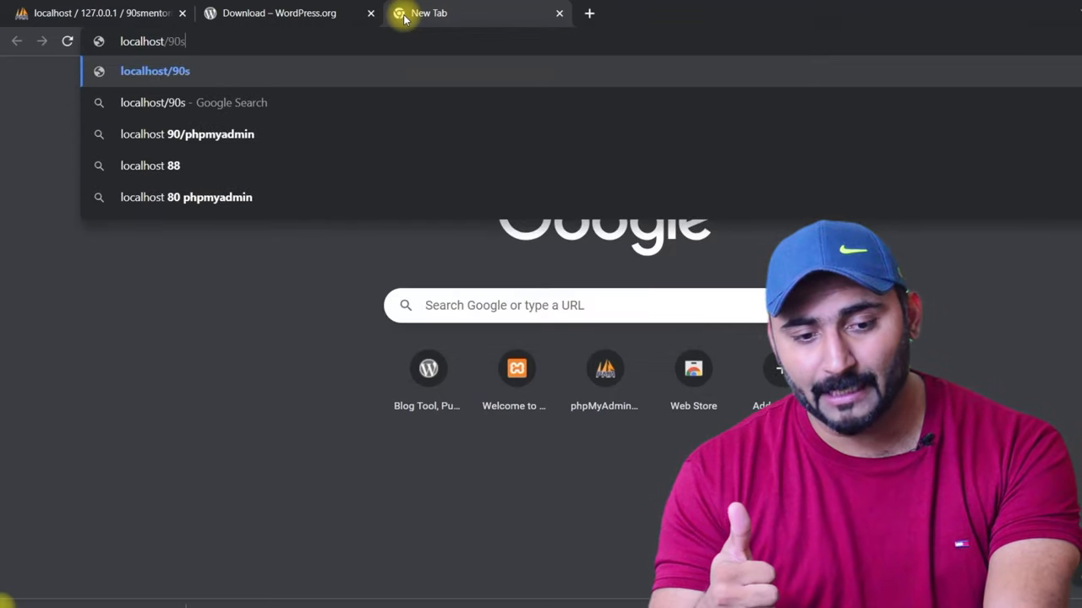
pyautogui.write('mentor')
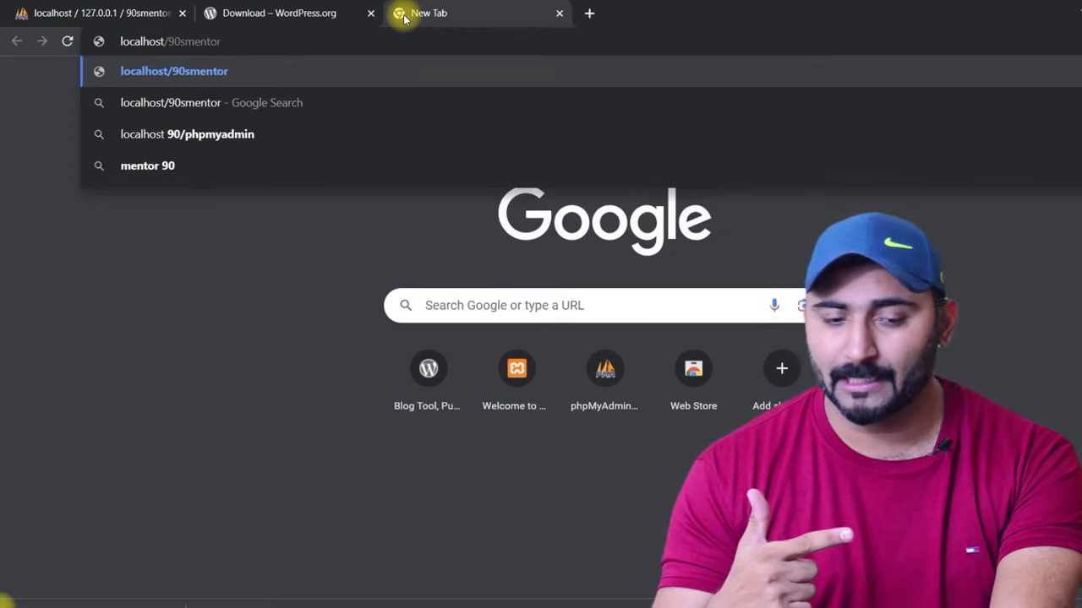
pyautogui.write('blog')
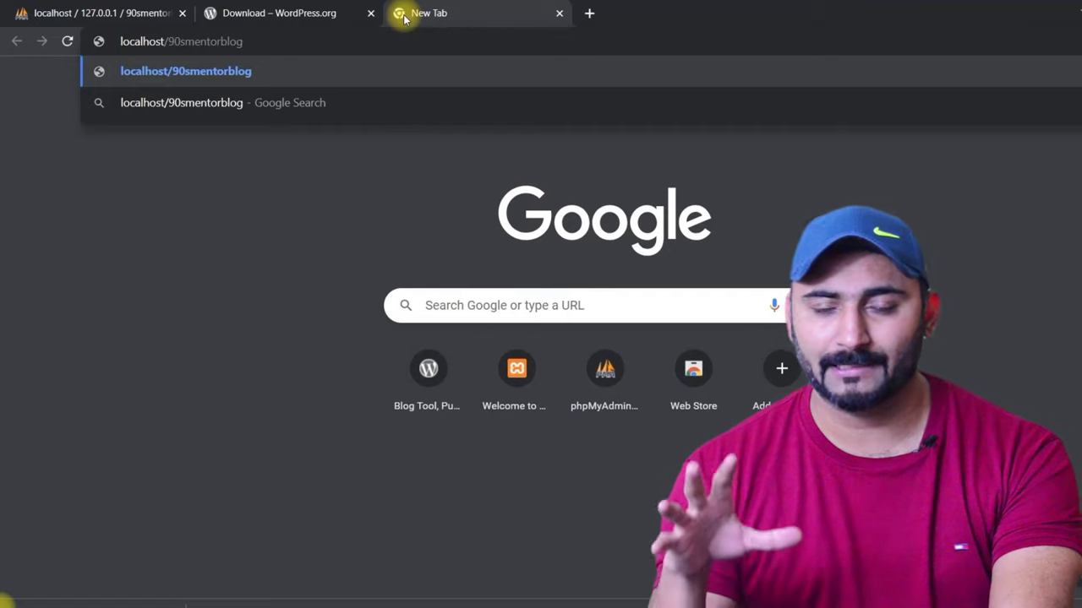
pyautogui.press('Return')
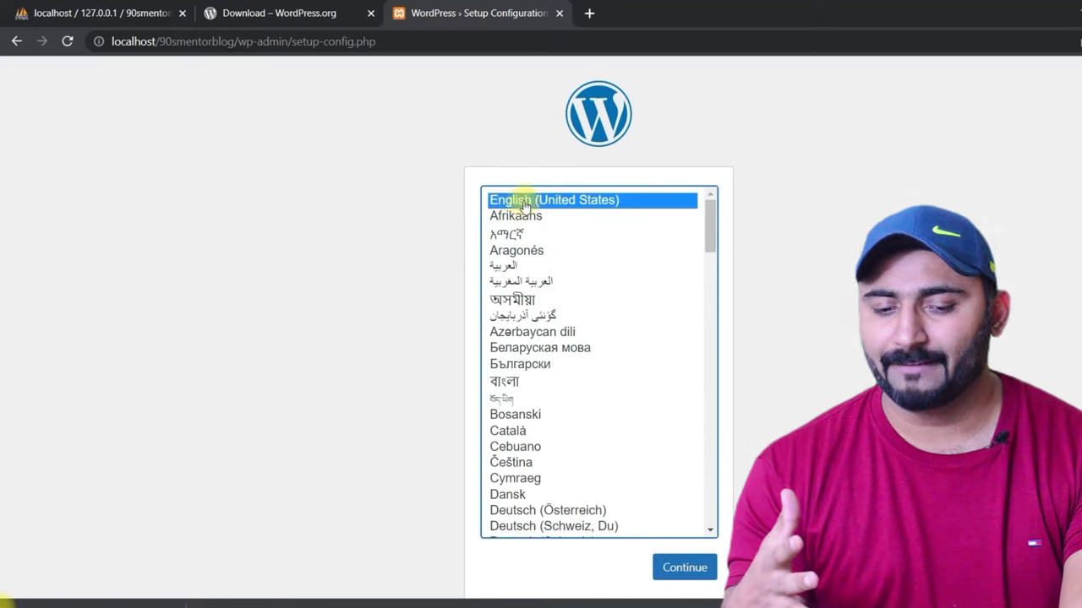
# Step: Choose English (United States), review the database requirements, and continue to the connection form
pyautogui.click(689, 575)
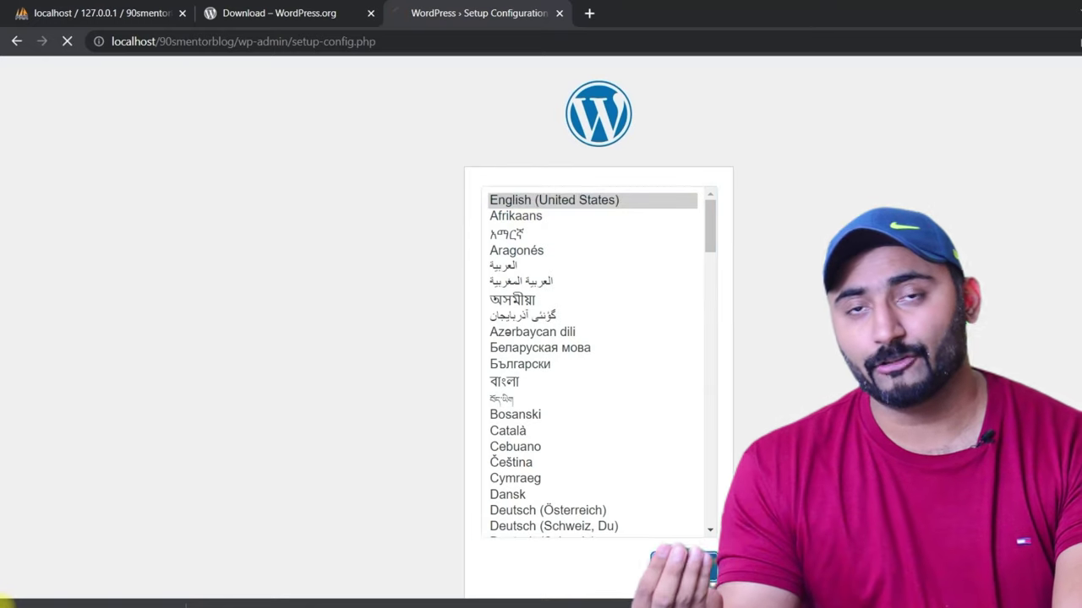
pyautogui.tripleClick(376, 230)
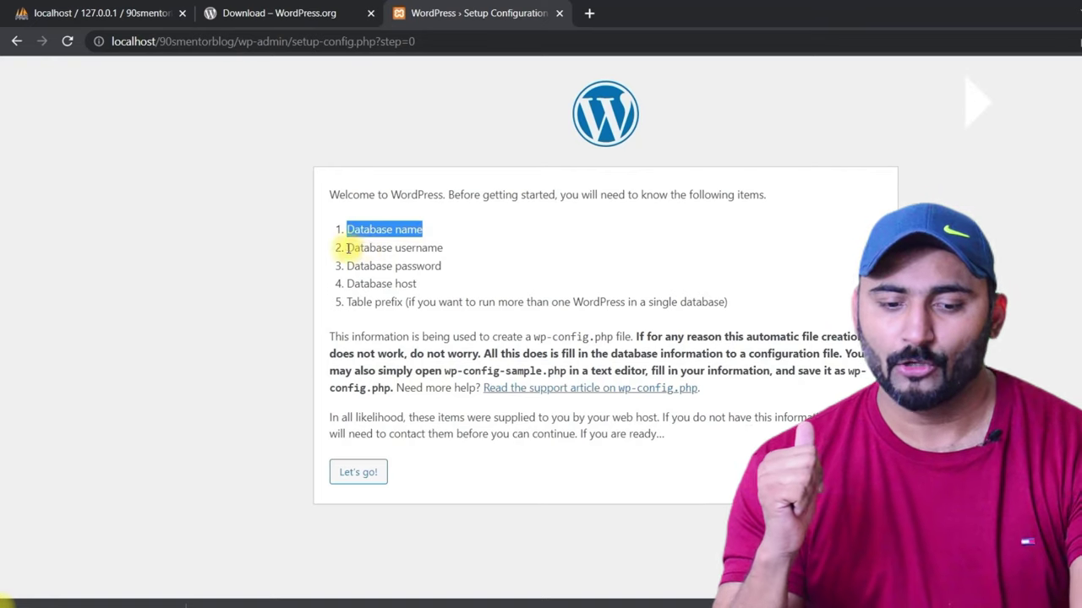
pyautogui.moveTo(346, 248); pyautogui.dragTo(442, 246)
pyautogui.click(340, 269)
pyautogui.moveTo(340, 268); pyautogui.dragTo(436, 284)
pyautogui.click(346, 296)
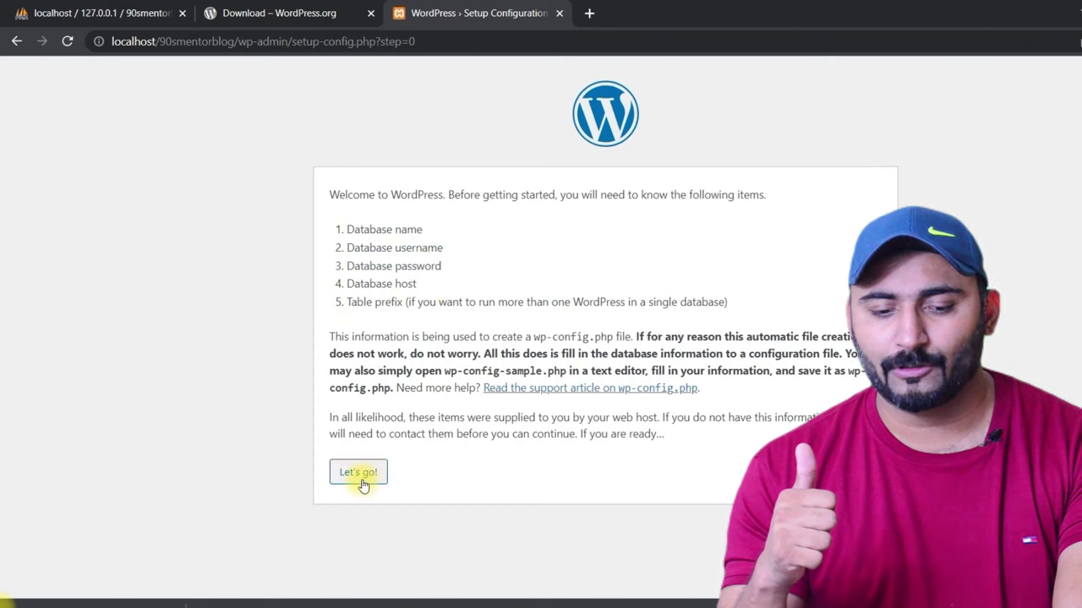
pyautogui.click(362, 484)
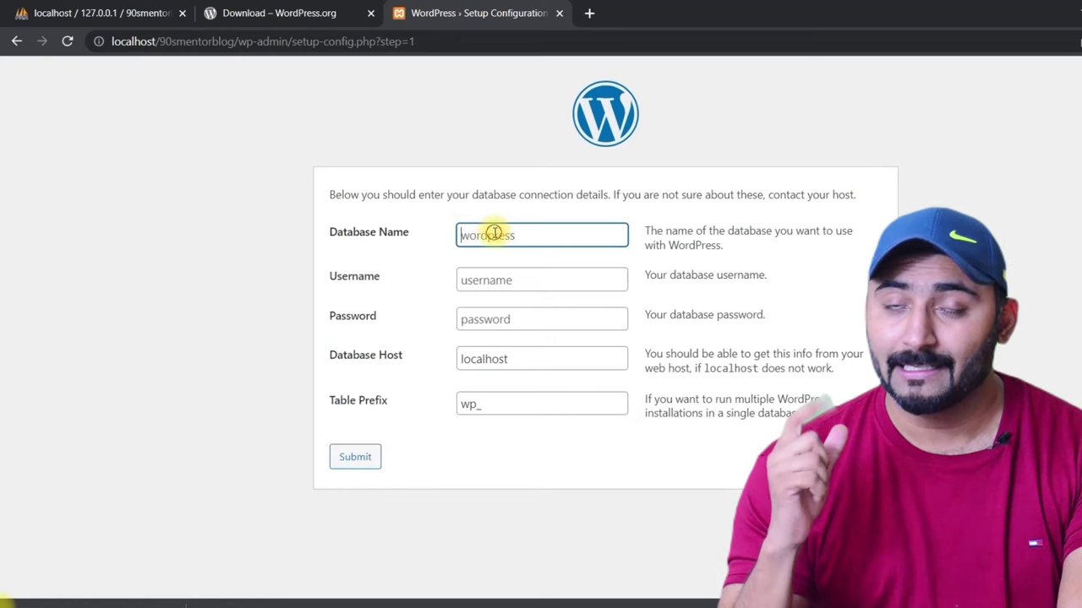
# Step: Enter 90smentorblog as the database name
pyautogui.write('90s')
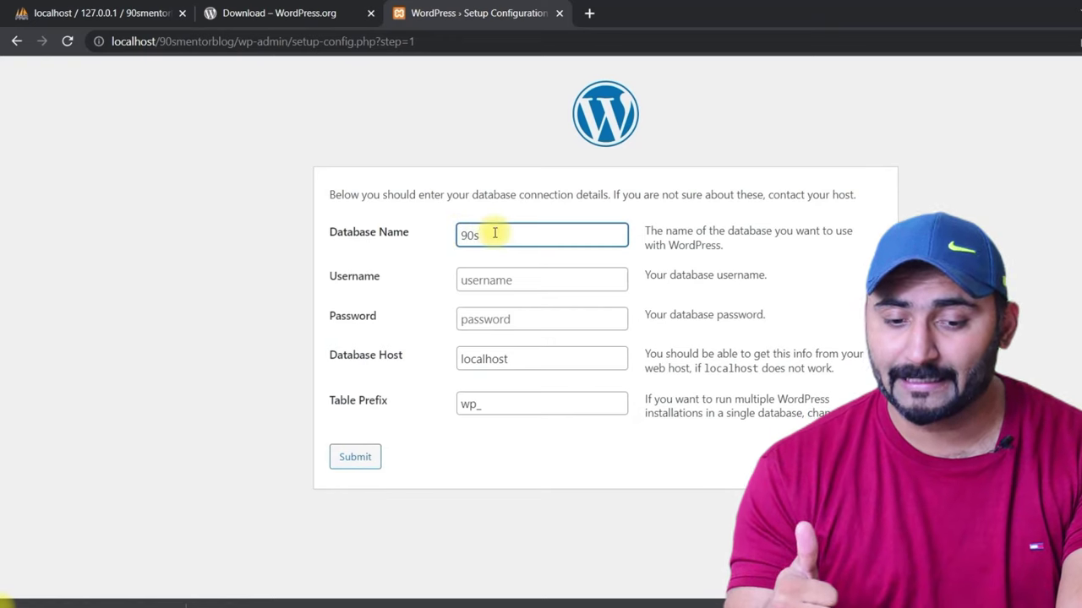
pyautogui.write('mentor')
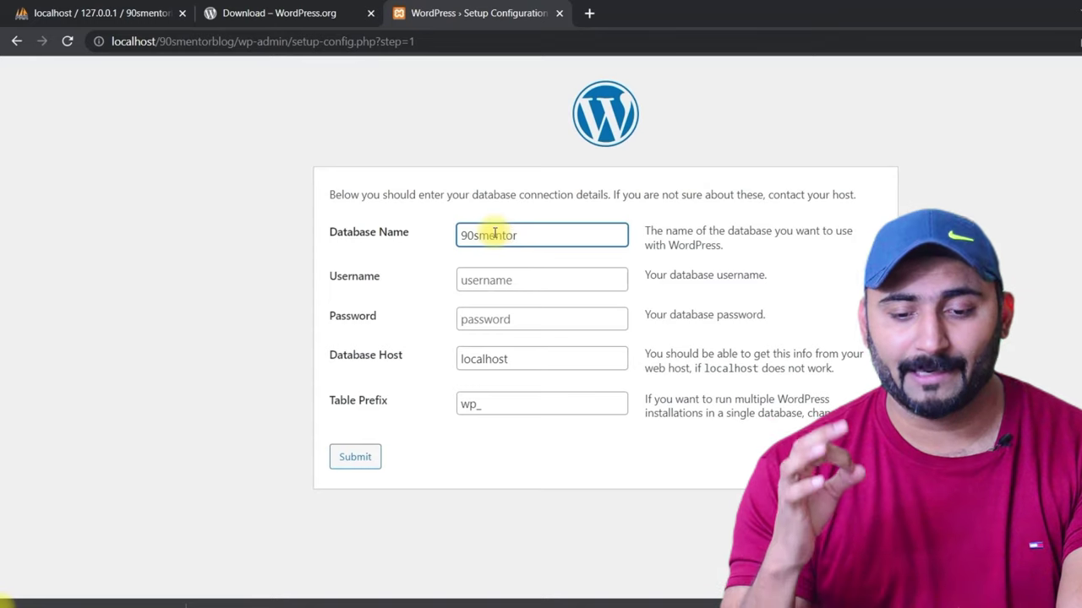
pyautogui.write('blog')
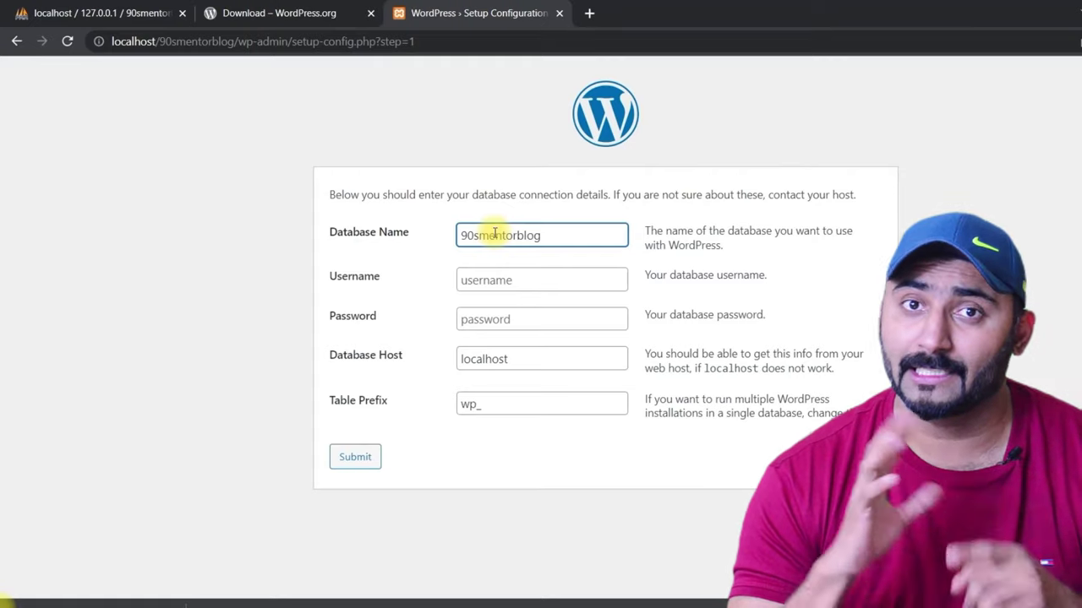
pyautogui.click(88, 12)
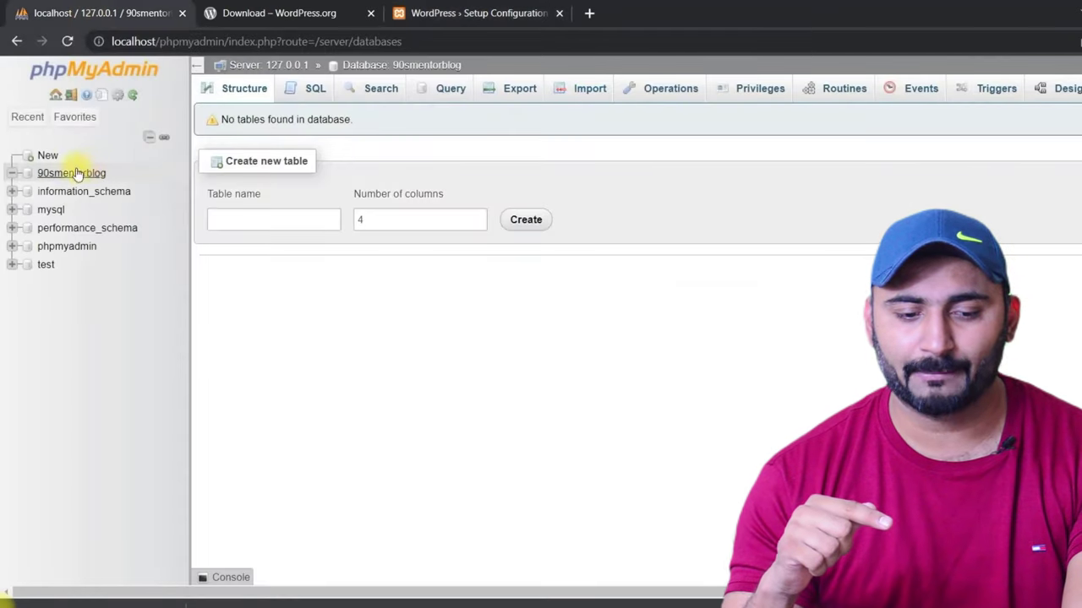
pyautogui.click(504, 582)
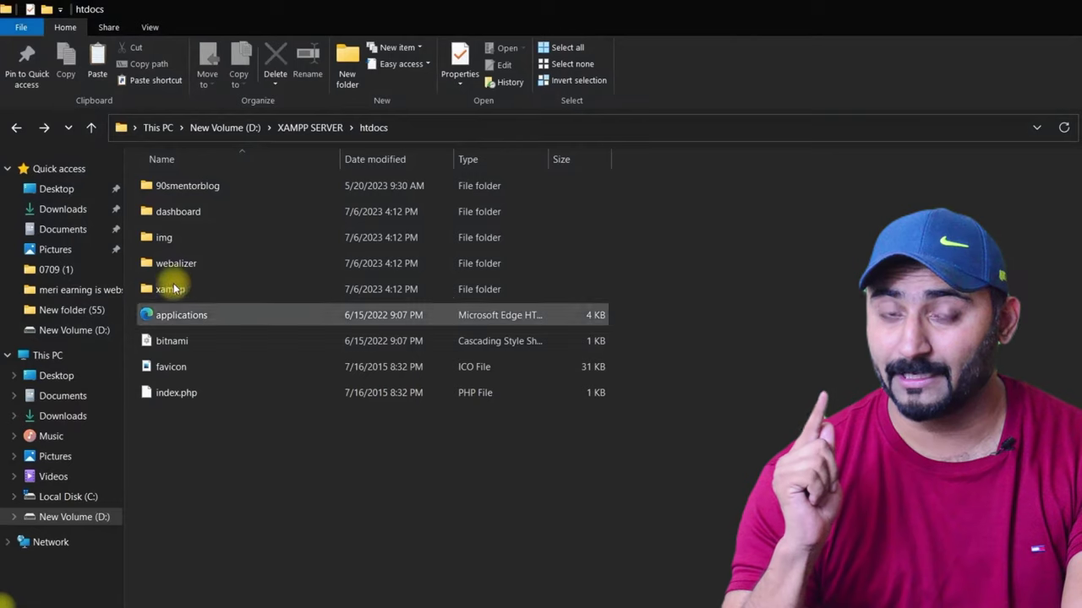
pyautogui.moveTo(189, 190)
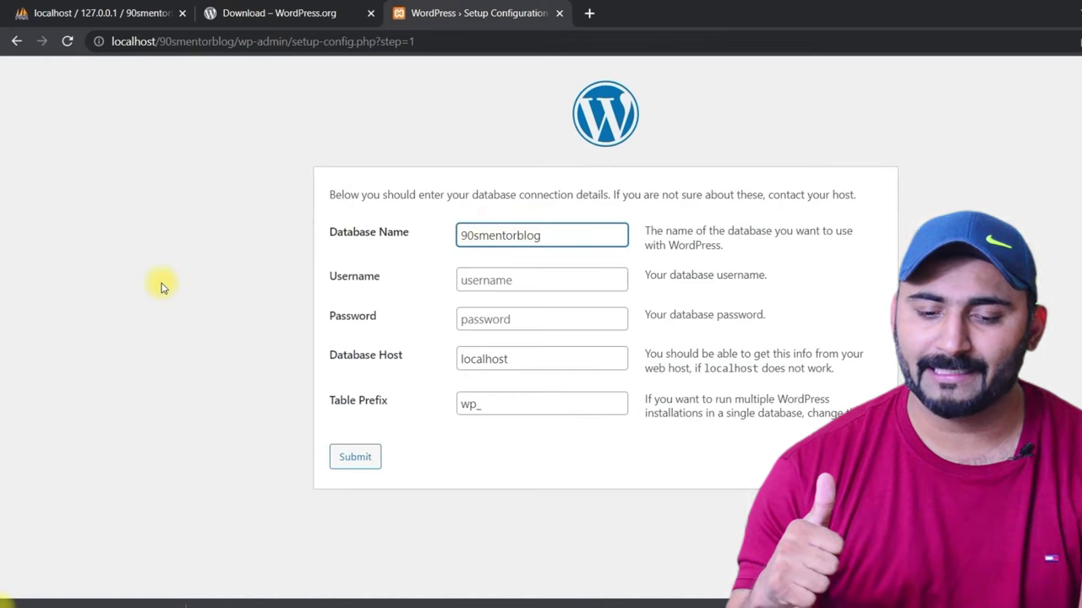
# Step: Set the database username to root for the 90smentorblog database
pyautogui.click(151, 218)
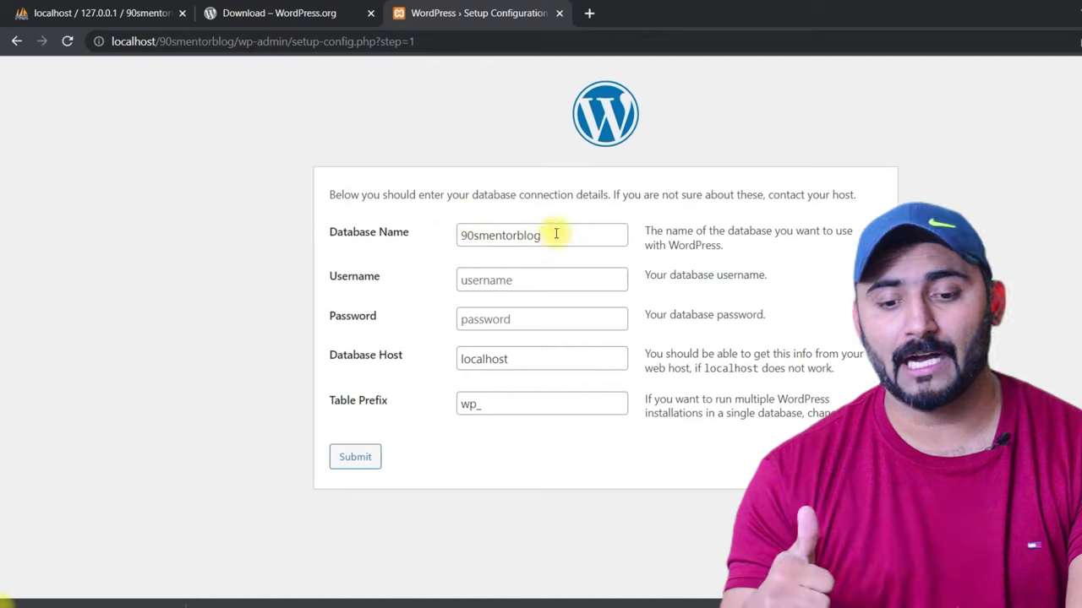
pyautogui.moveTo(556, 234); pyautogui.dragTo(448, 234)
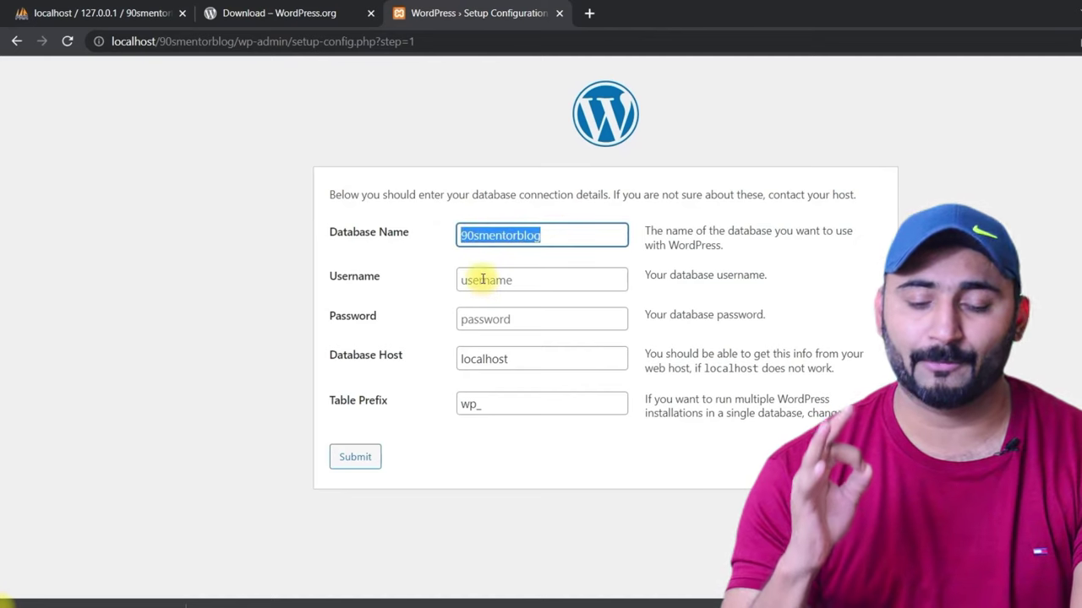
pyautogui.click(483, 280)
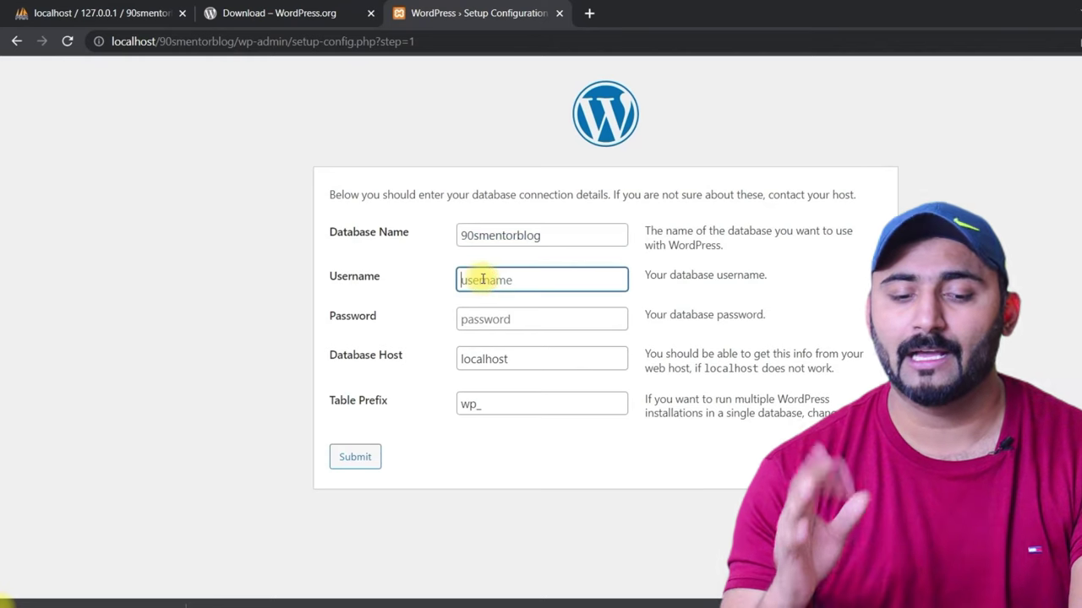
pyautogui.write('ro')
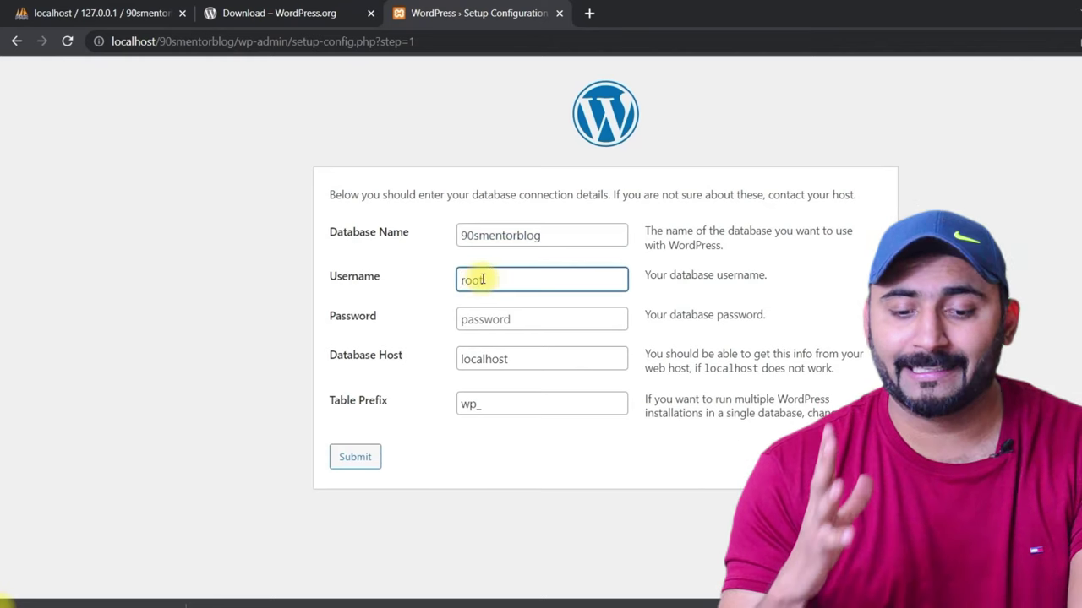
pyautogui.write('ot')
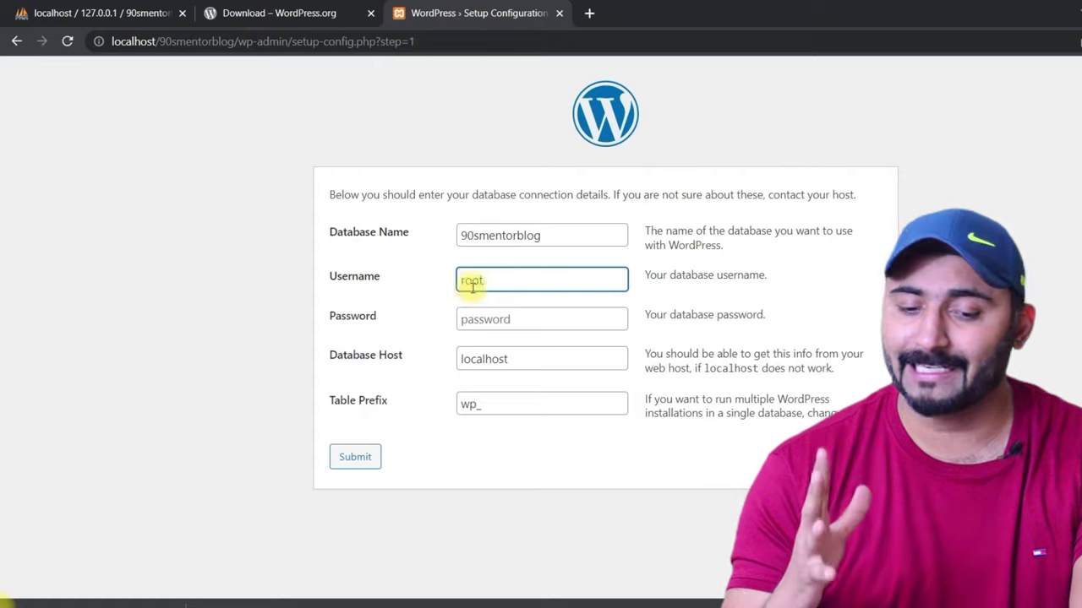
pyautogui.click(462, 319)
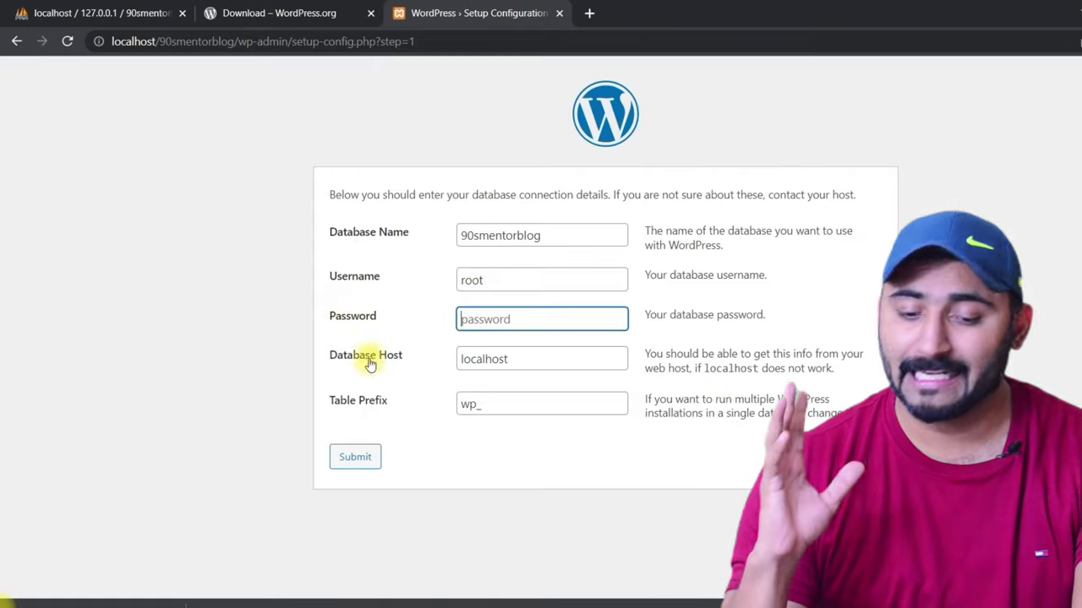
# Step: Check the localhost host and wp_ table prefix, then submit the connection details
pyautogui.moveTo(331, 359); pyautogui.dragTo(454, 359)
pyautogui.click(536, 360)
pyautogui.click(500, 359)
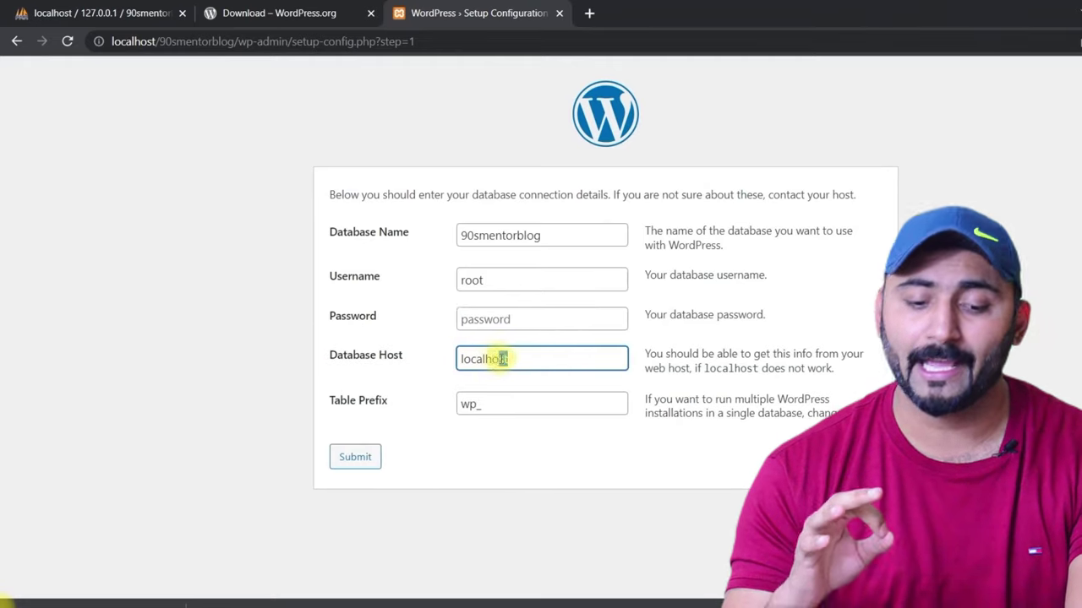
pyautogui.moveTo(480, 405); pyautogui.dragTo(459, 405)
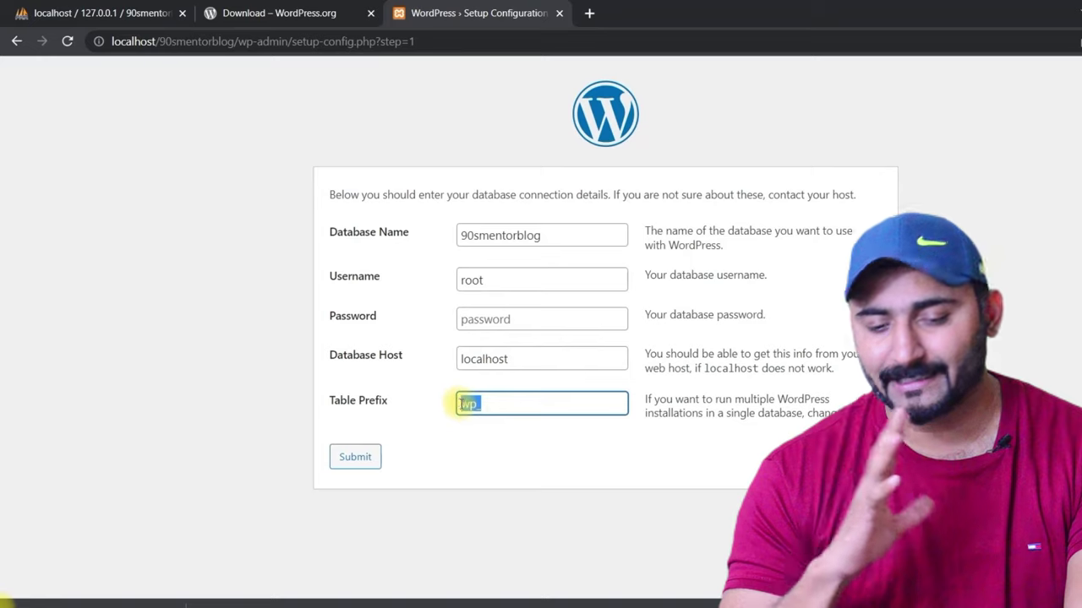
pyautogui.hotkey('shift', 'Tab')
pyautogui.click(478, 404)
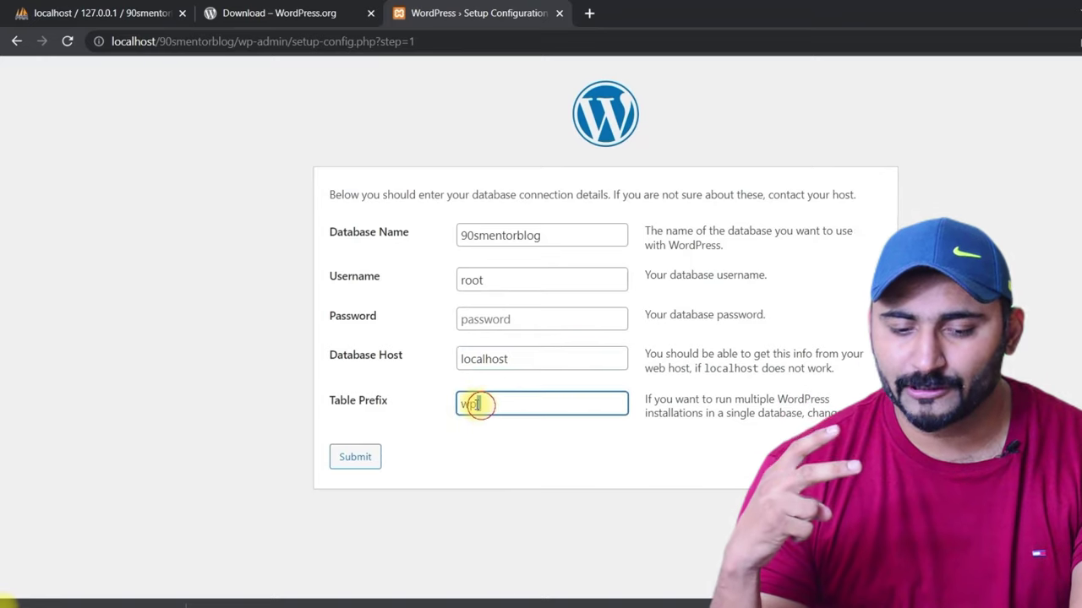
pyautogui.doubleClick(476, 405)
pyautogui.click(474, 405)
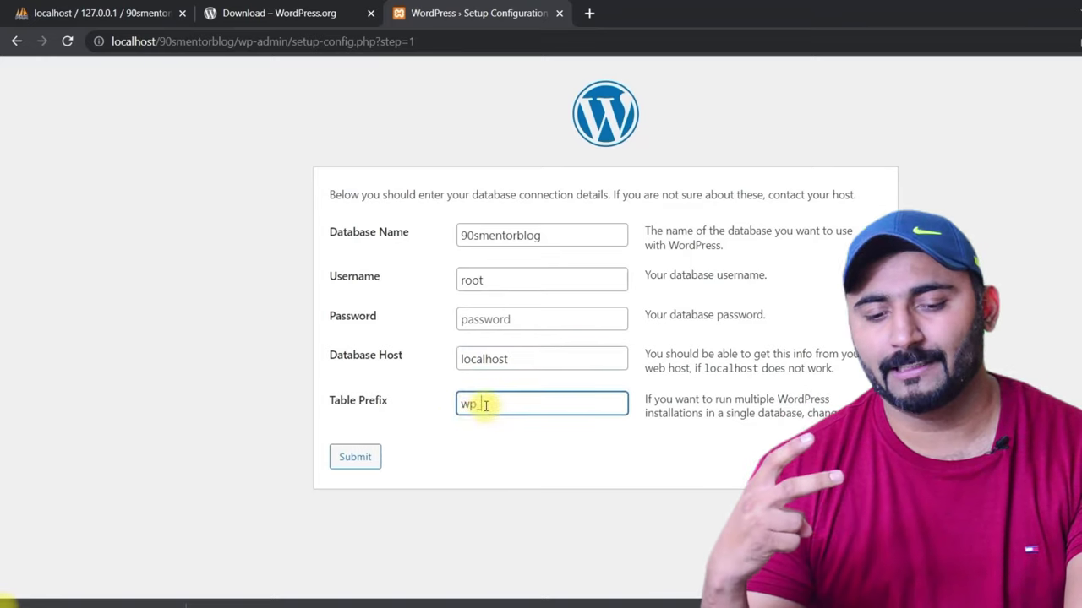
pyautogui.click(558, 235)
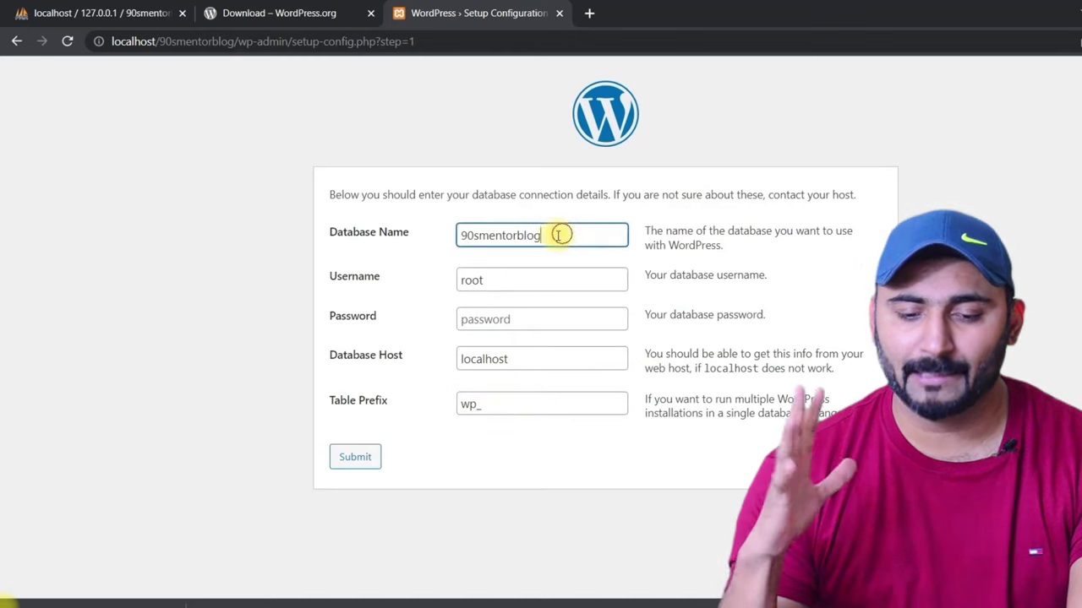
pyautogui.moveTo(558, 235); pyautogui.dragTo(454, 234)
pyautogui.click(355, 457)
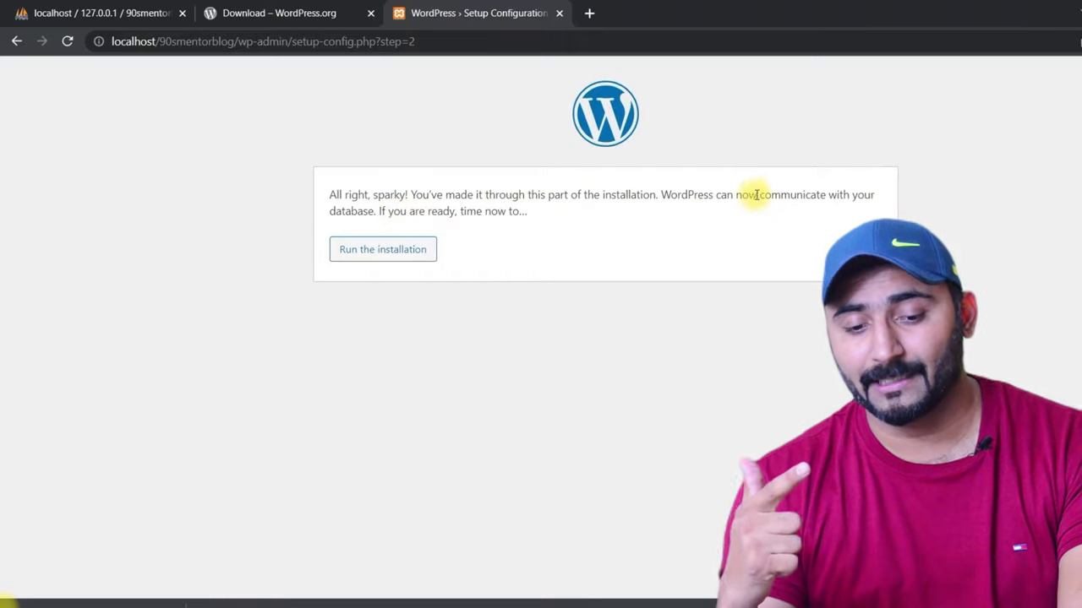
# Step: Run the WordPress installation from the database confirmation page
pyautogui.moveTo(330, 211); pyautogui.dragTo(376, 211)
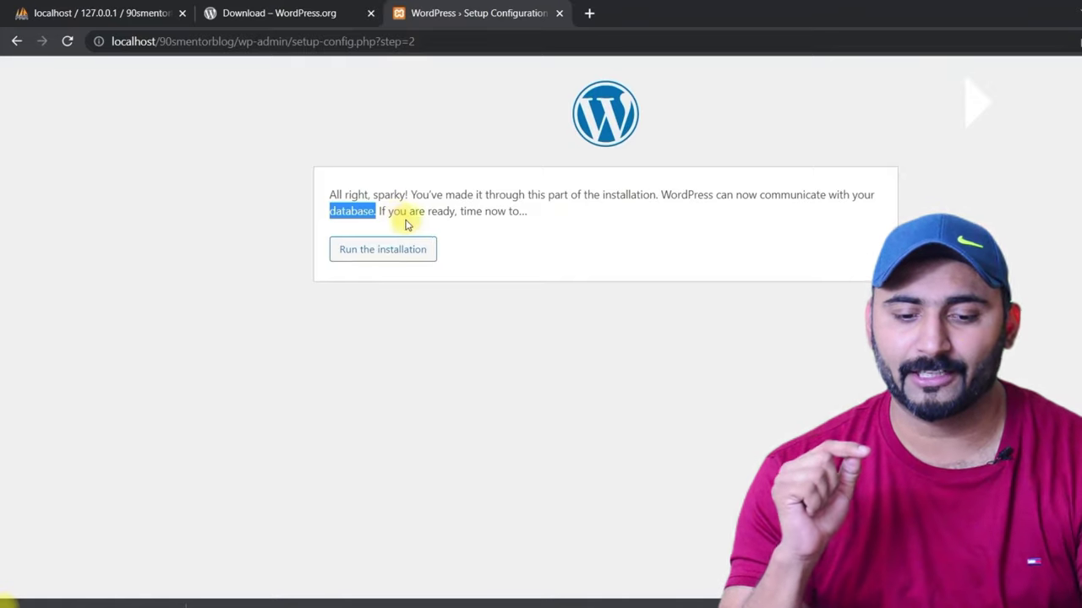
pyautogui.click(366, 253)
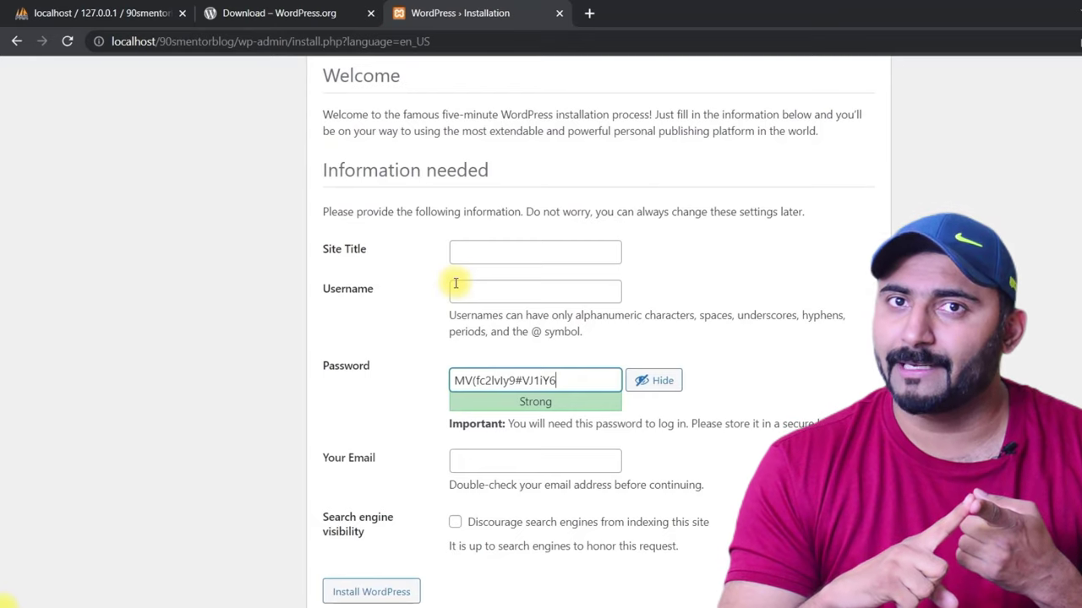
# Step: Enter the site title 90smentorblog and an admin username
pyautogui.click(486, 254)
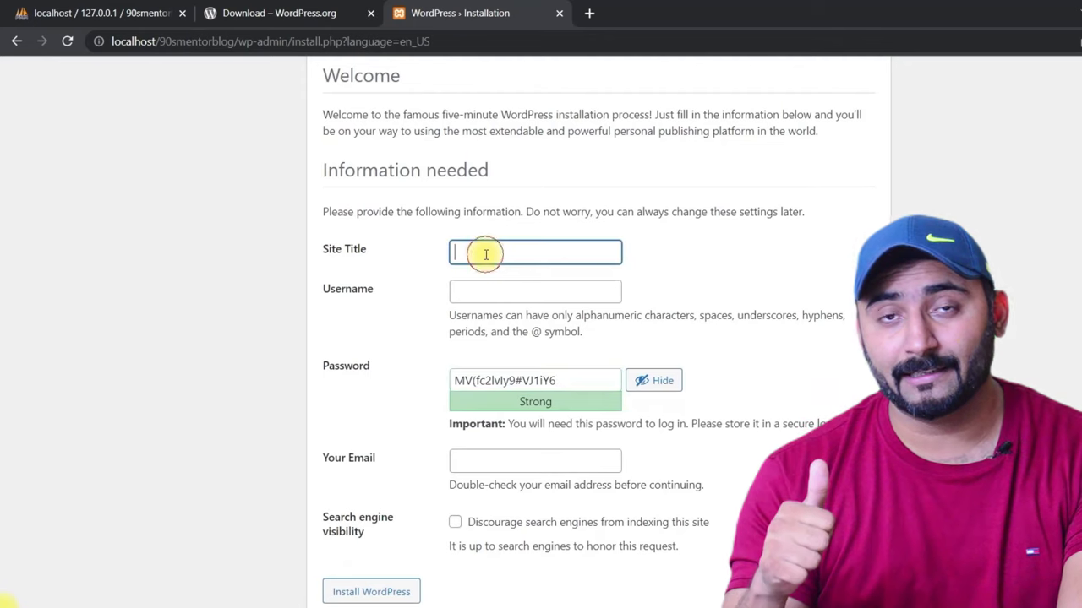
pyautogui.write('90s')
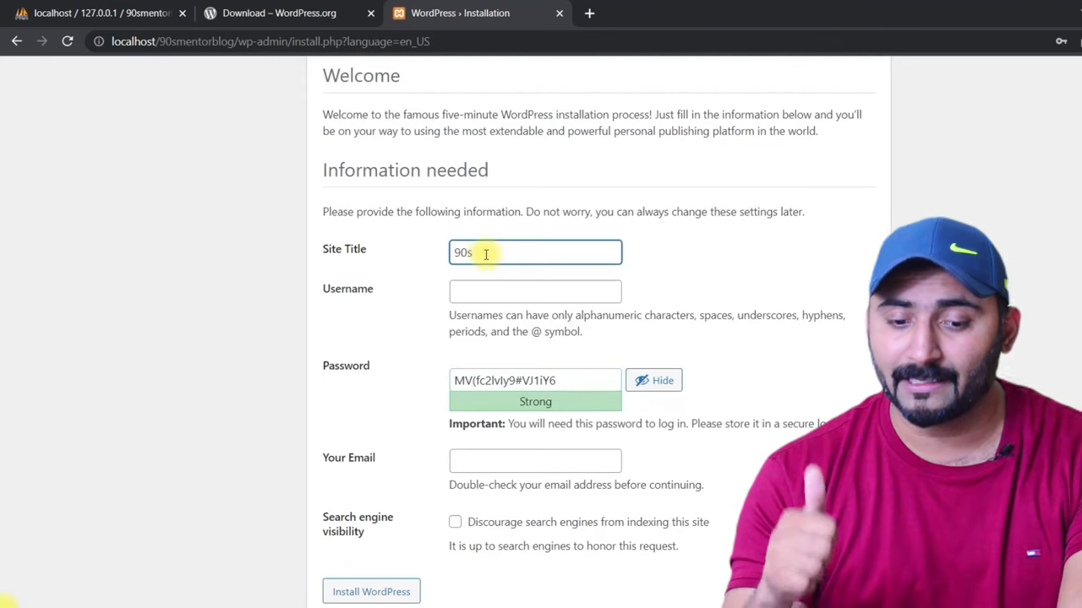
pyautogui.write('mentorblio')
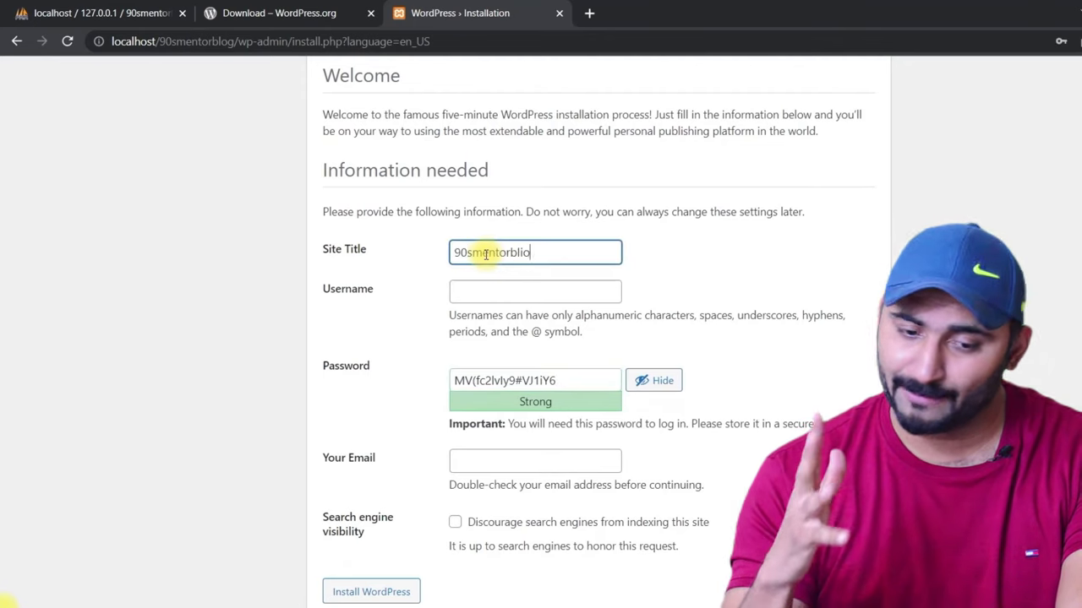
pyautogui.press('BackSpace')
pyautogui.press('BackSpace')
pyautogui.write('og')
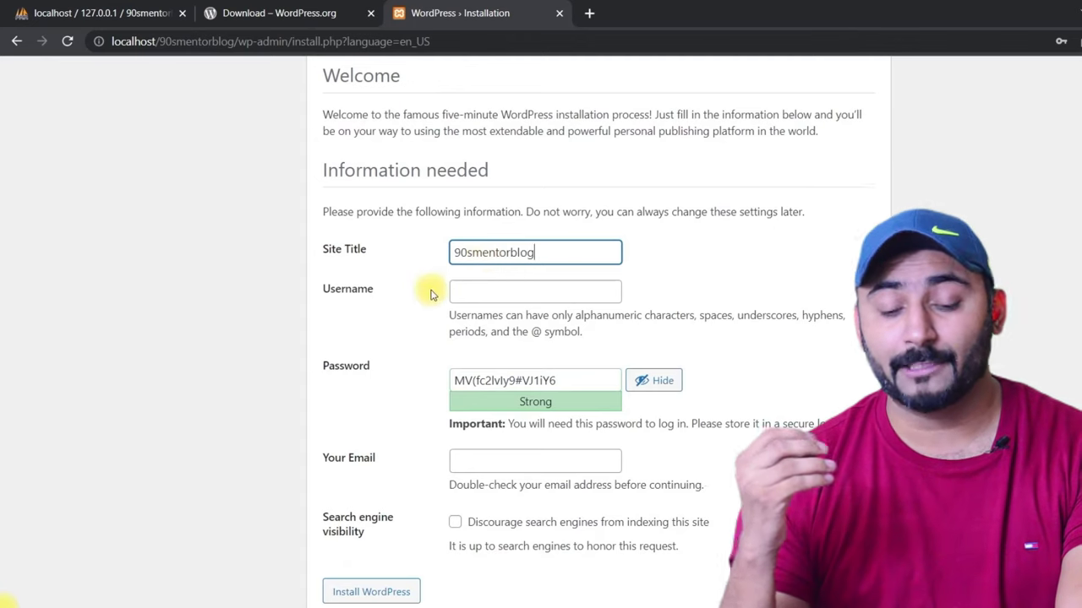
pyautogui.click(485, 295)
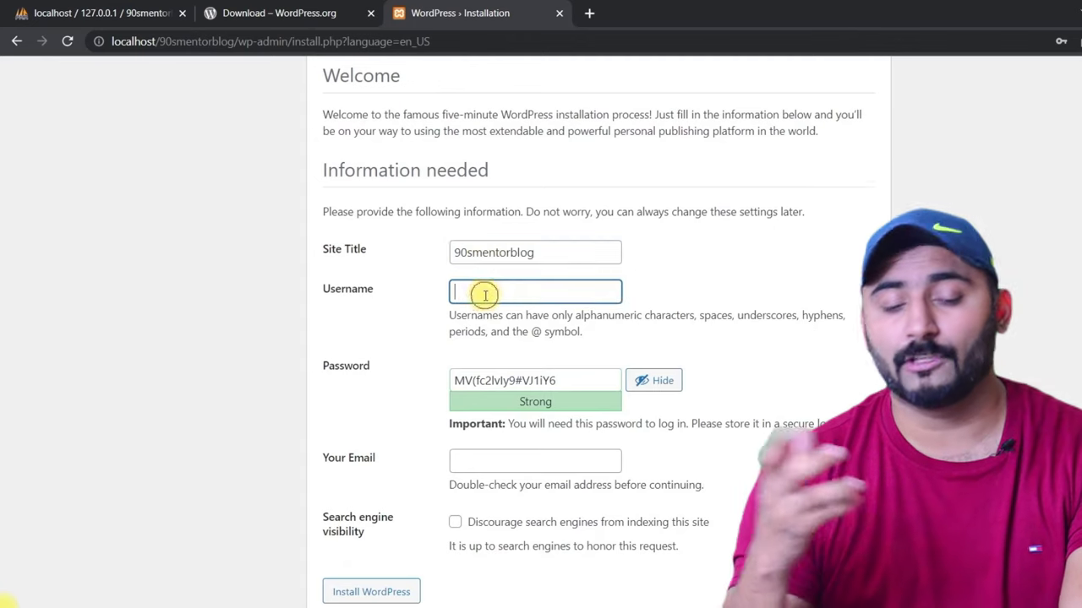
pyautogui.write('amdin')
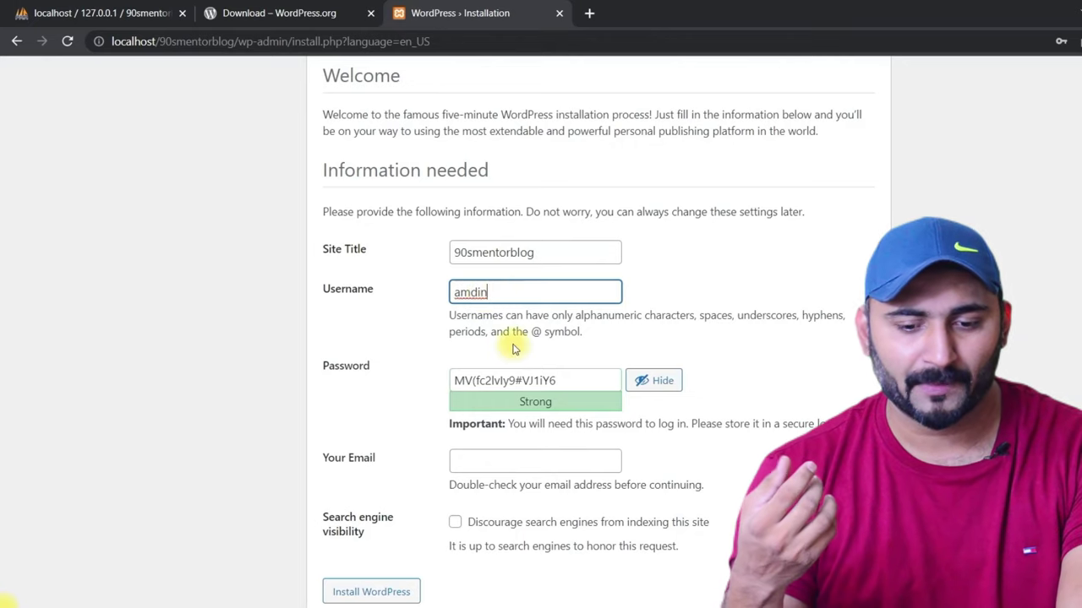
# Step: Replace the generated password with a short one and confirm using a weak password
pyautogui.moveTo(584, 382); pyautogui.dragTo(416, 369)
pyautogui.write('amd')
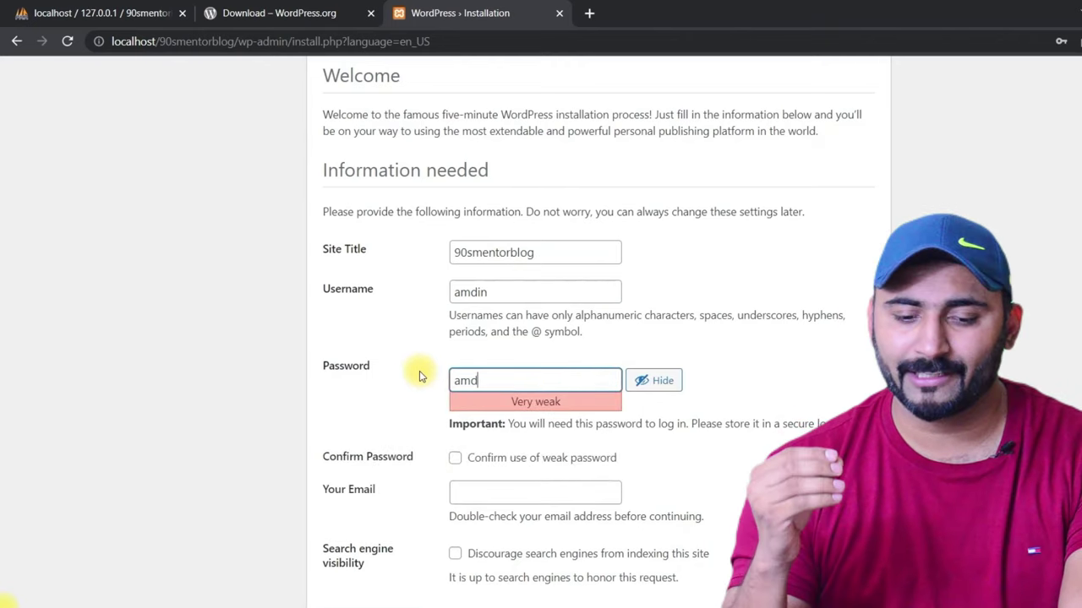
pyautogui.press('BackSpace')
pyautogui.press('BackSpace')
pyautogui.write('dmin')
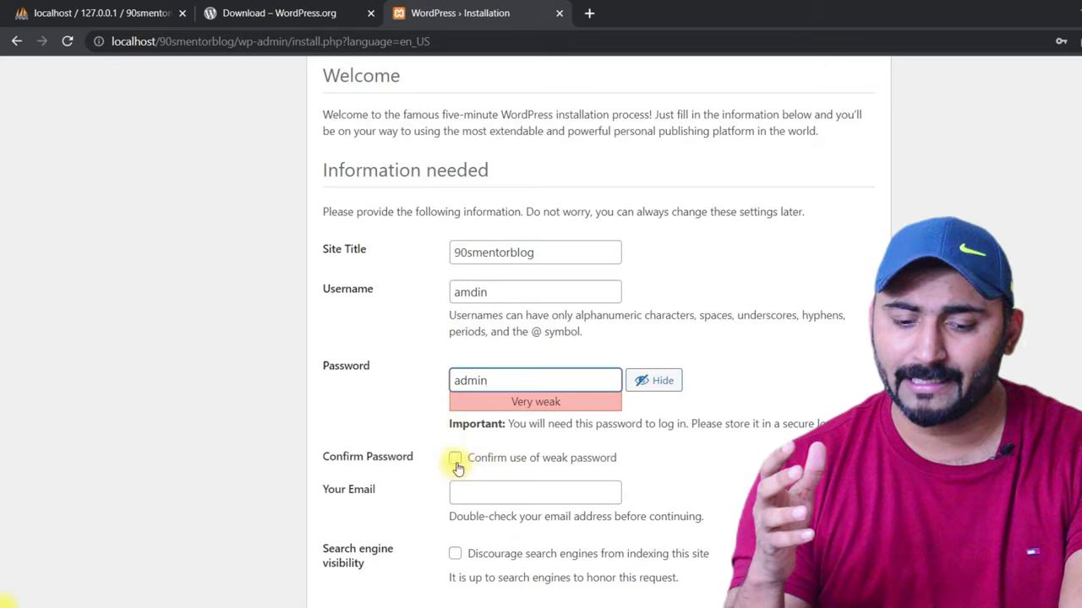
pyautogui.click(455, 460)
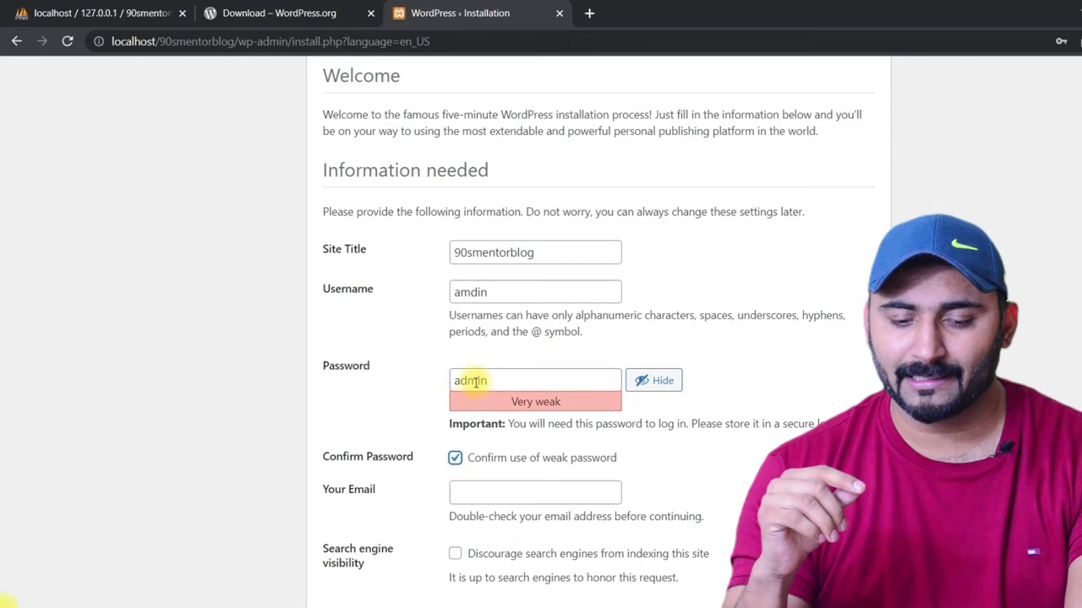
pyautogui.scroll(-1, 494, 478)
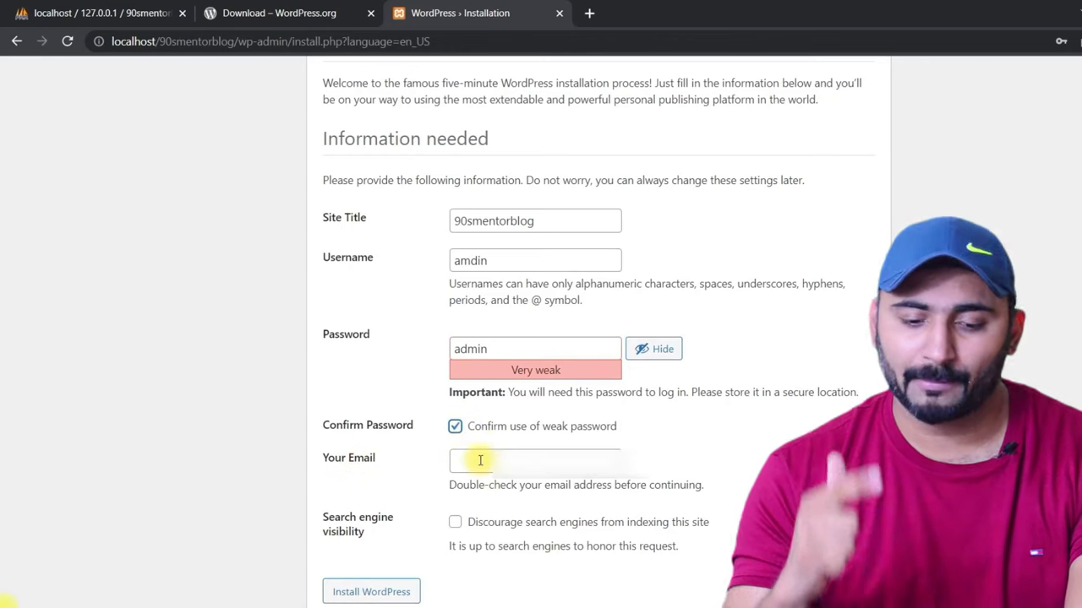
# Step: Enter the admin e-mail, leave search engine indexing allowed, and install WordPress
pyautogui.click(480, 461)
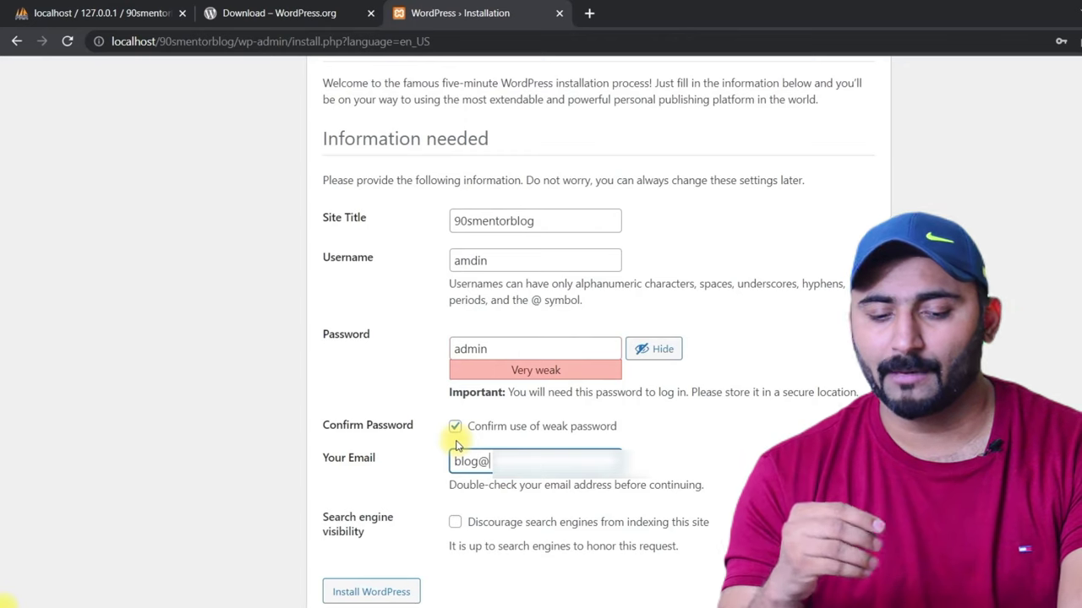
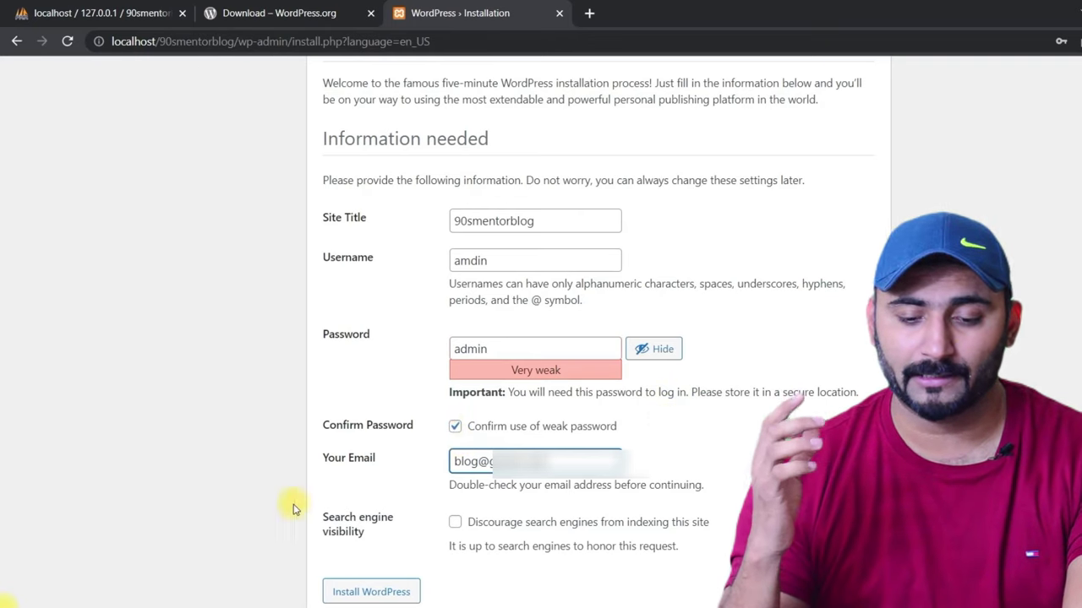
pyautogui.moveTo(294, 510); pyautogui.dragTo(449, 524)
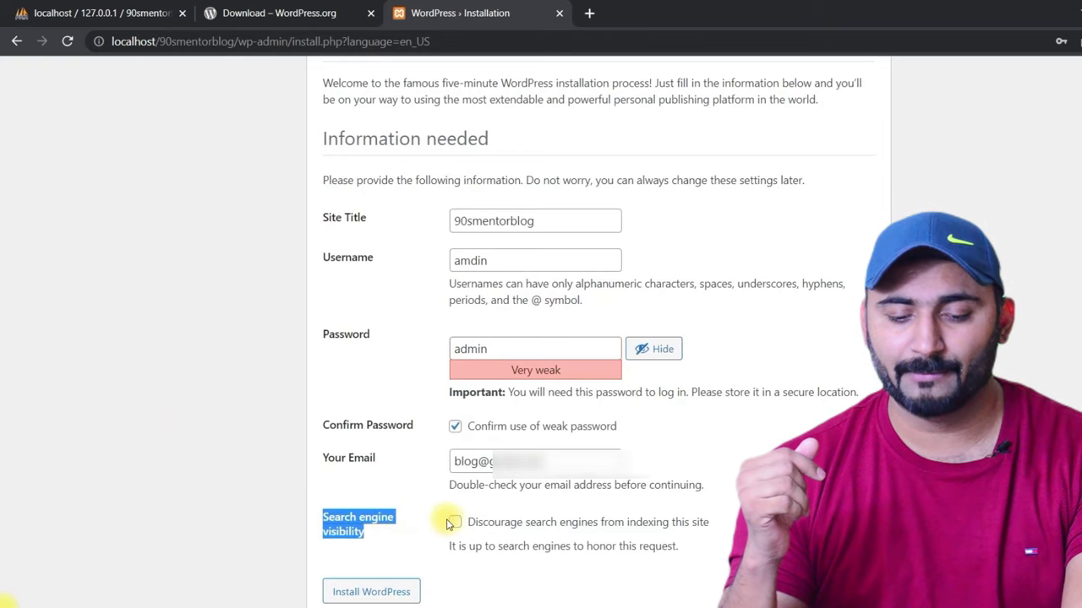
pyautogui.click(438, 521)
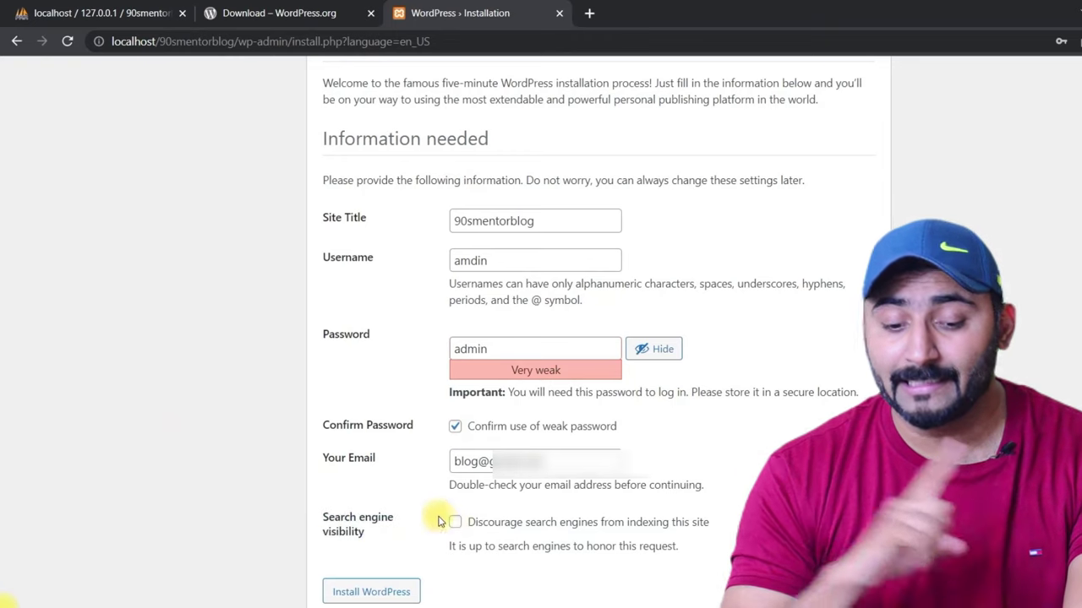
pyautogui.click(452, 523)
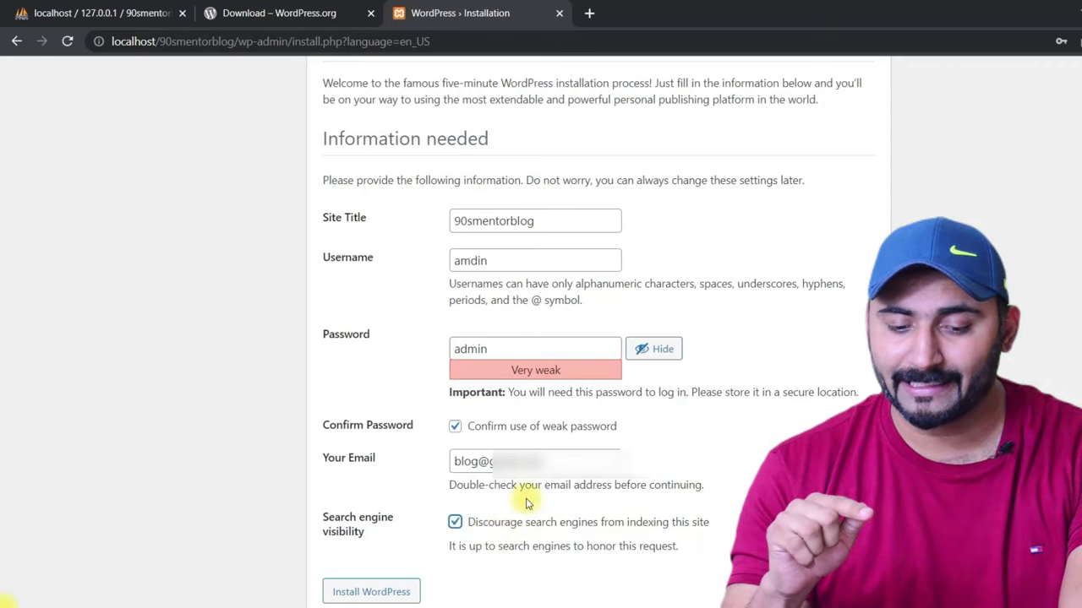
pyautogui.click(455, 522)
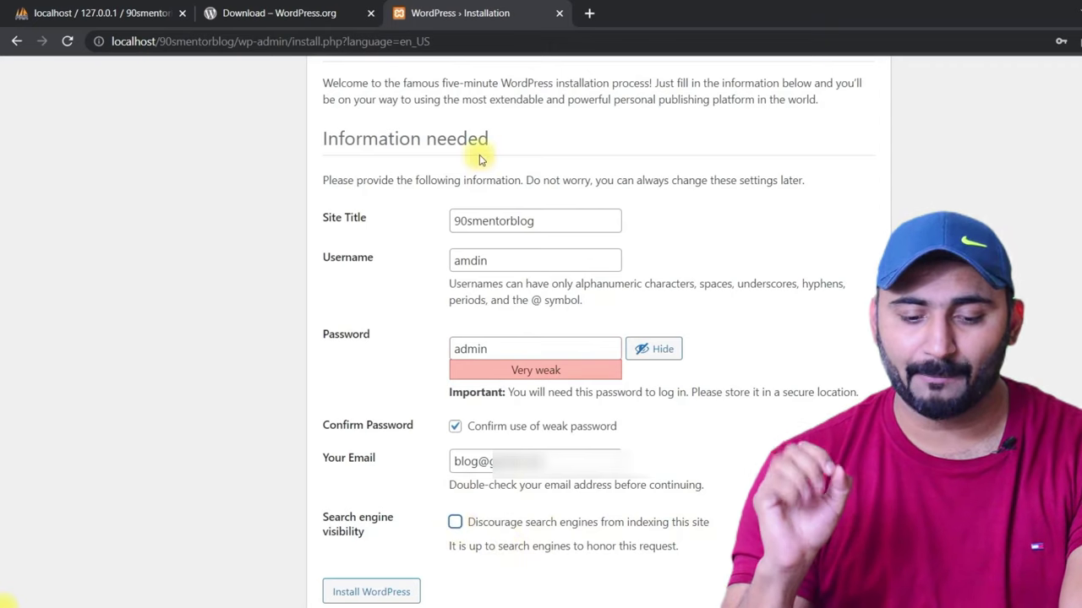
pyautogui.click(362, 597)
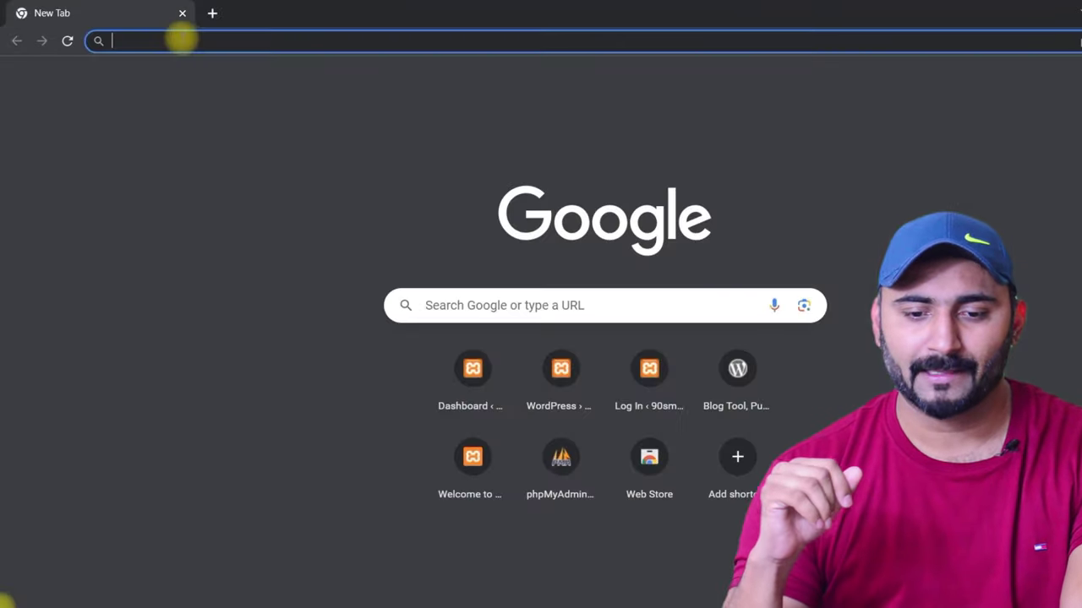
# Step: Load localhost/90smentorblog/wp-admin/ in the new Chrome tab
pyautogui.write('loca')
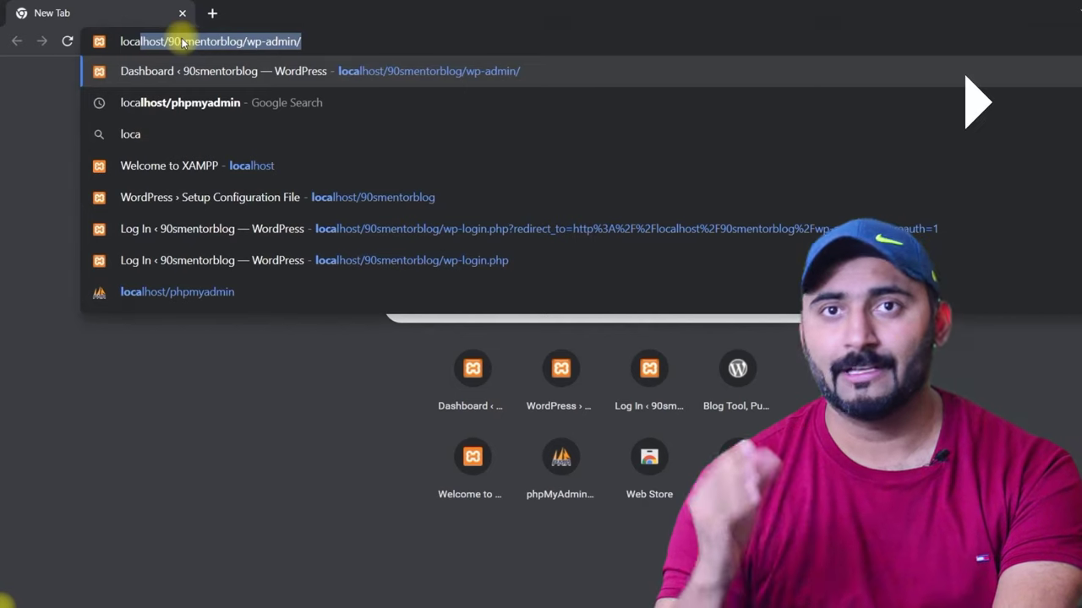
pyautogui.press('Escape')
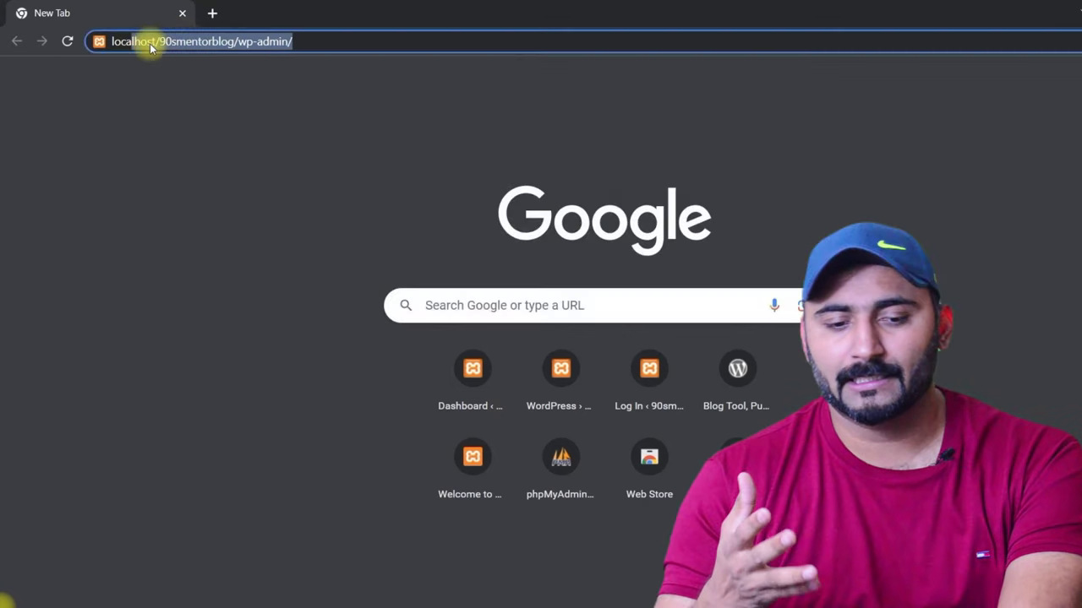
pyautogui.moveTo(127, 40); pyautogui.dragTo(312, 42)
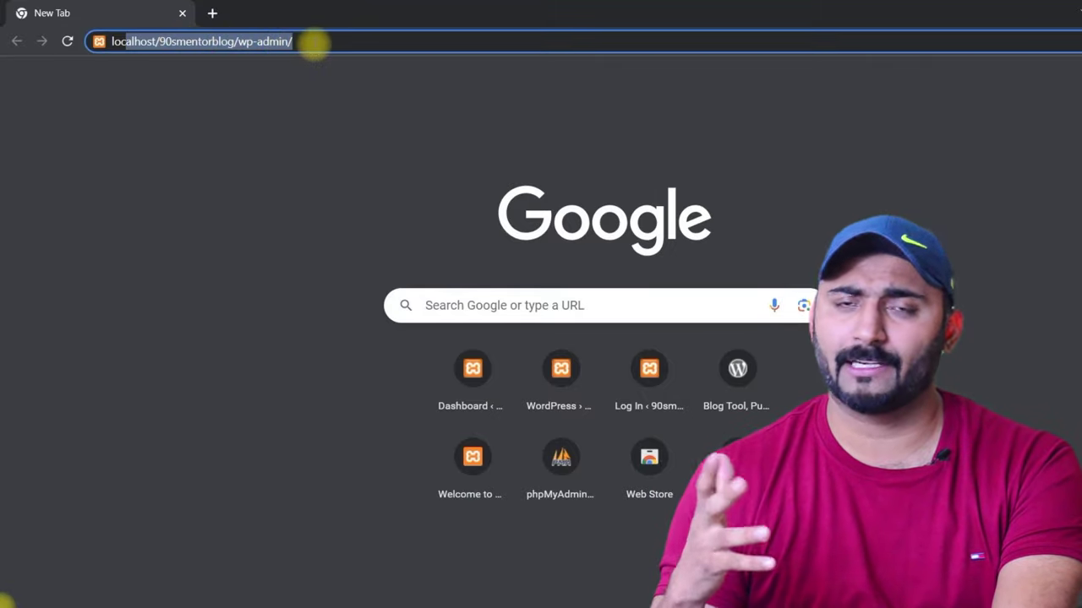
pyautogui.press('Return')
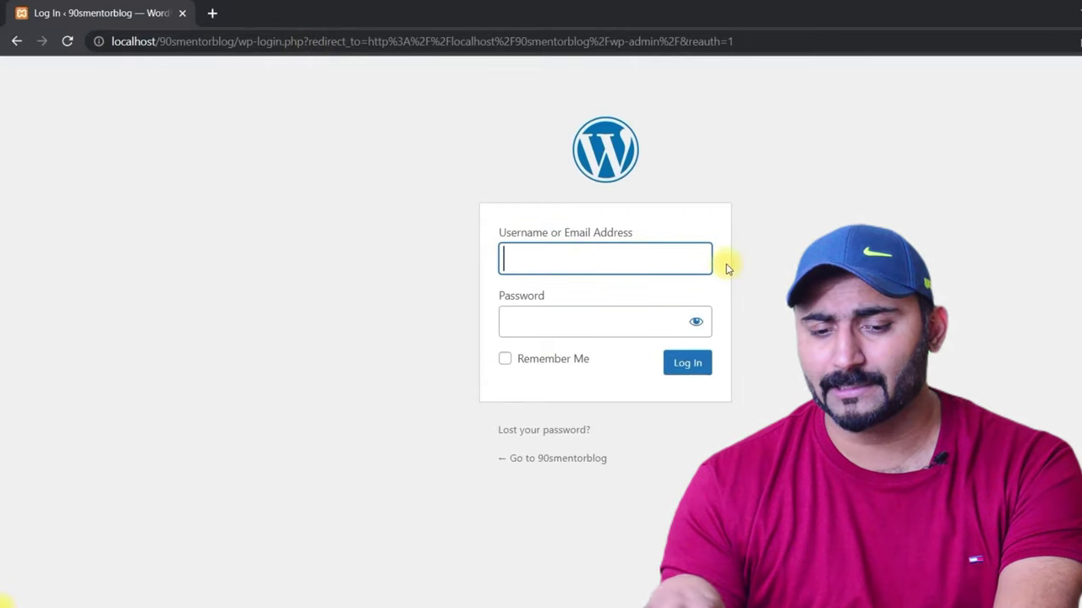
# Step: Fill the username field with the saved admin e-mail address from autofill
pyautogui.write('admi')
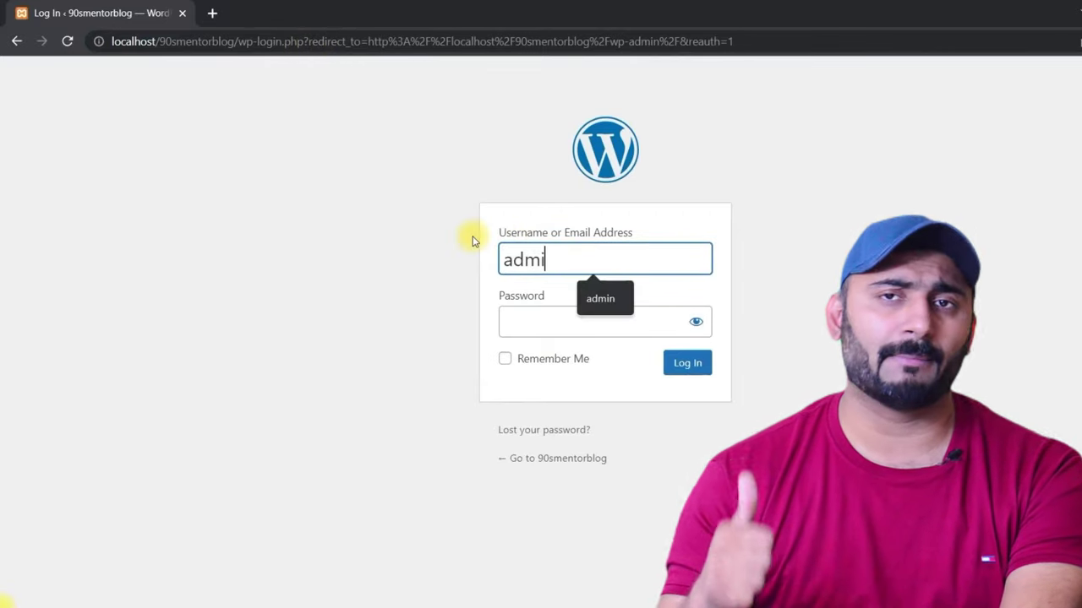
pyautogui.write('n')
pyautogui.click(547, 317)
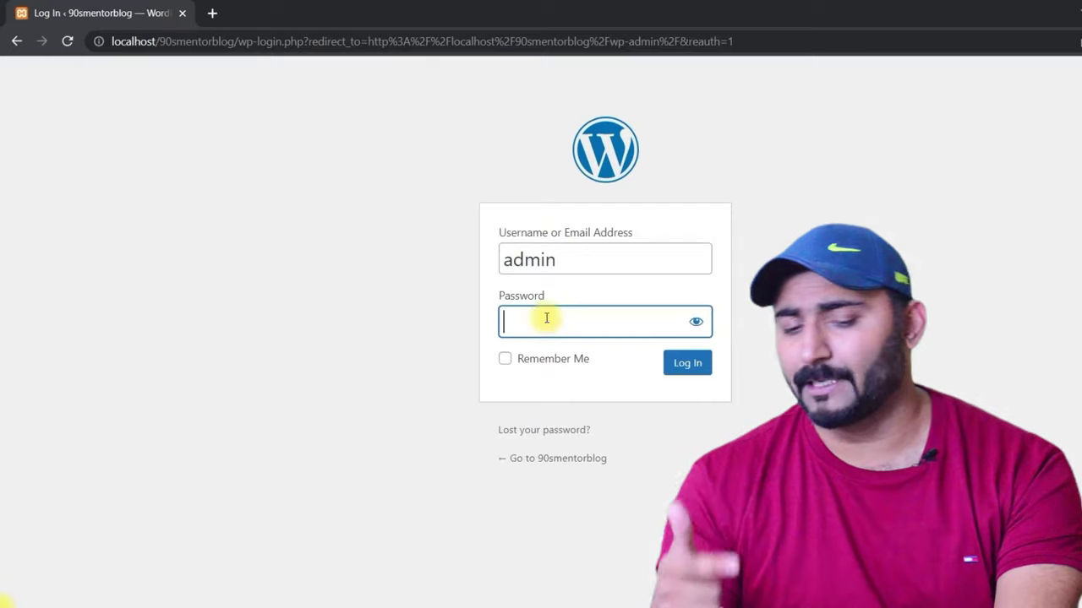
pyautogui.write('admin')
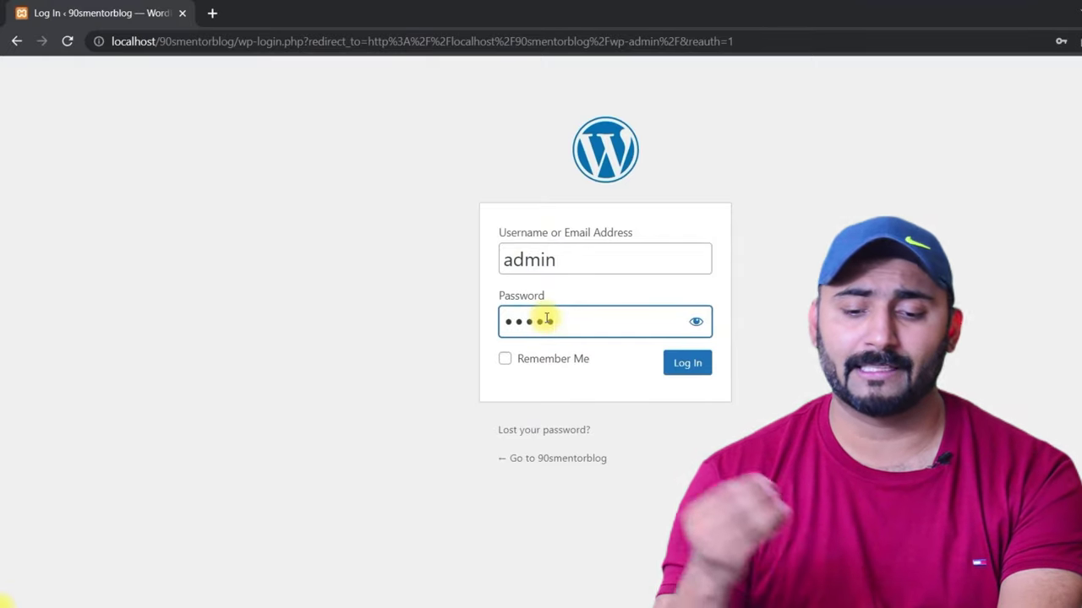
pyautogui.moveTo(602, 260); pyautogui.dragTo(471, 259)
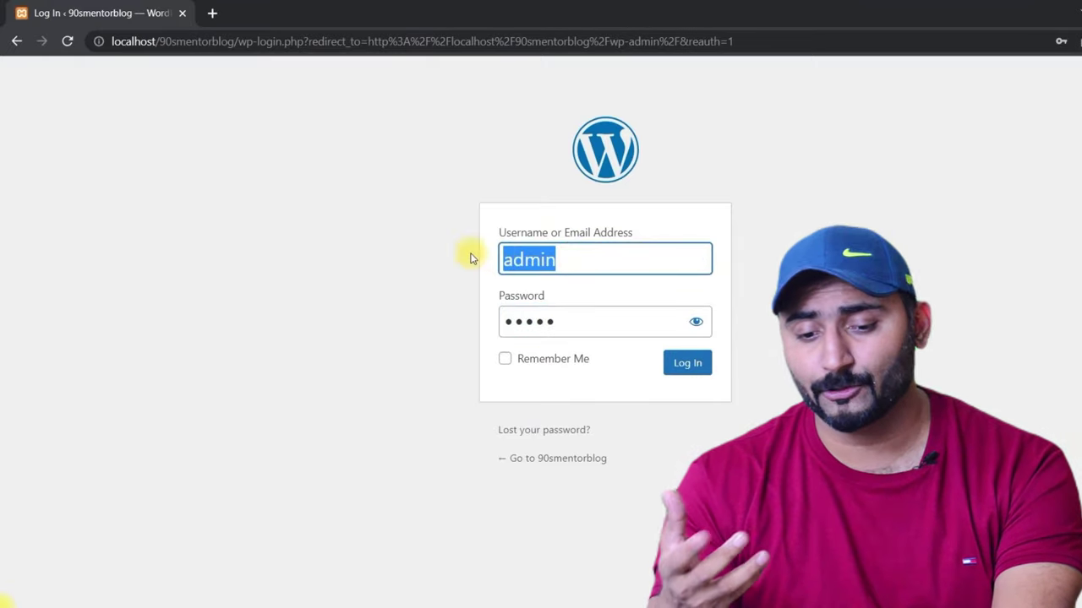
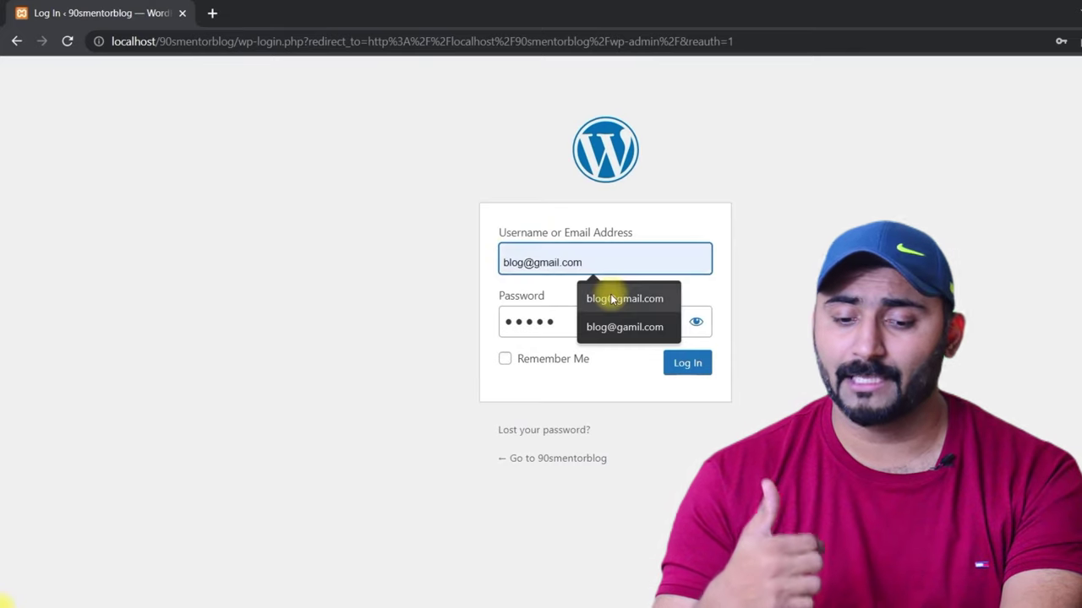
pyautogui.click(624, 298)
# Step: Verify the password with the show/hide toggle and log in to the Dashboard
pyautogui.moveTo(575, 322); pyautogui.dragTo(510, 316)
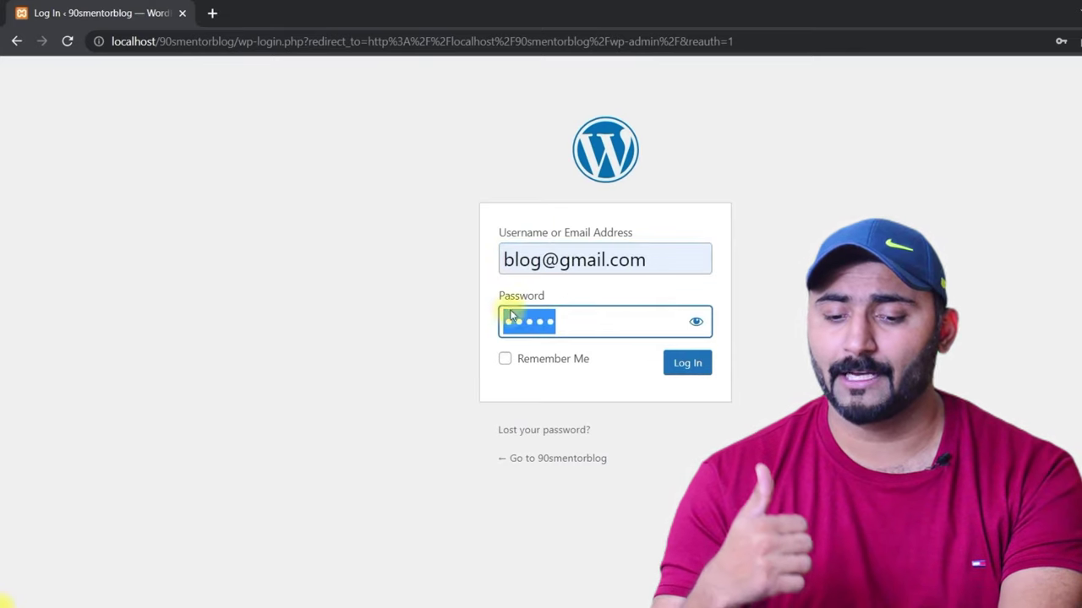
pyautogui.click(695, 322)
pyautogui.click(695, 322)
pyautogui.click(696, 323)
pyautogui.click(695, 324)
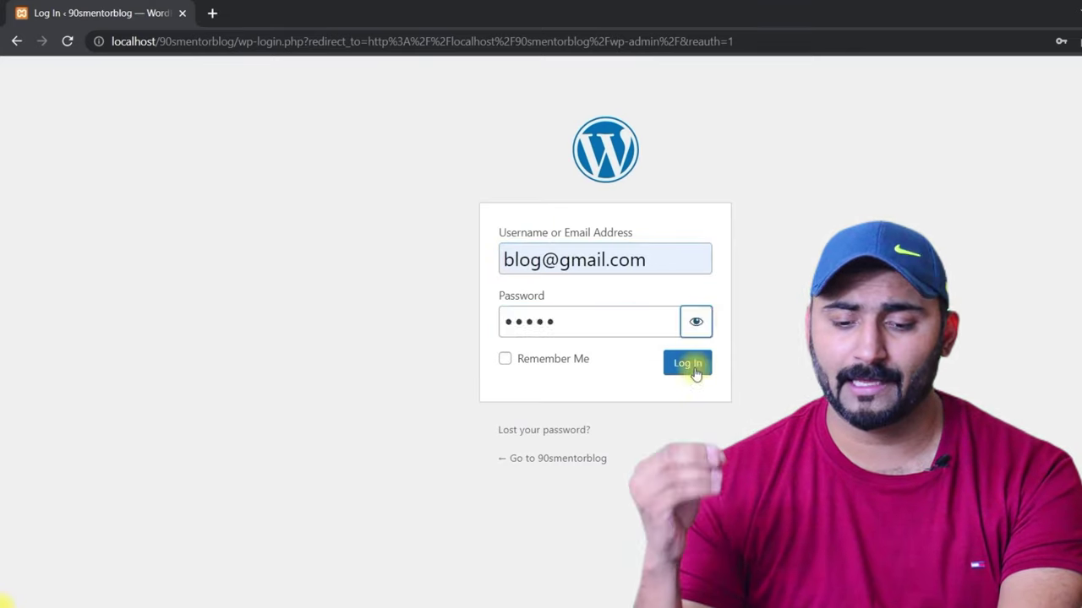
pyautogui.click(687, 363)
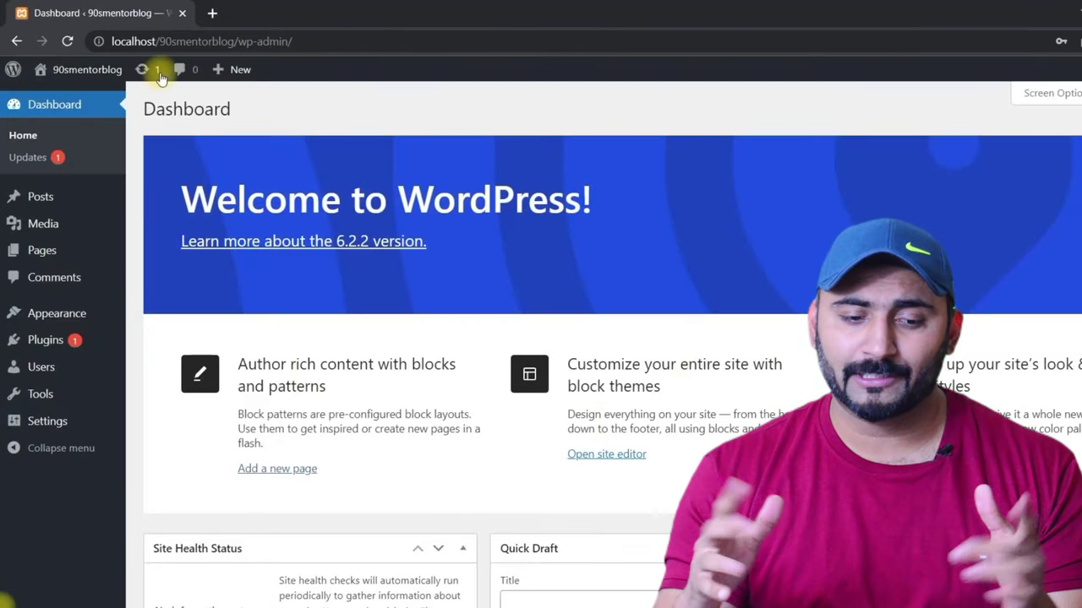
# Step: Open the public site in a new tab via the admin bar's Visit Site link
pyautogui.scroll(-6, 642, 270)
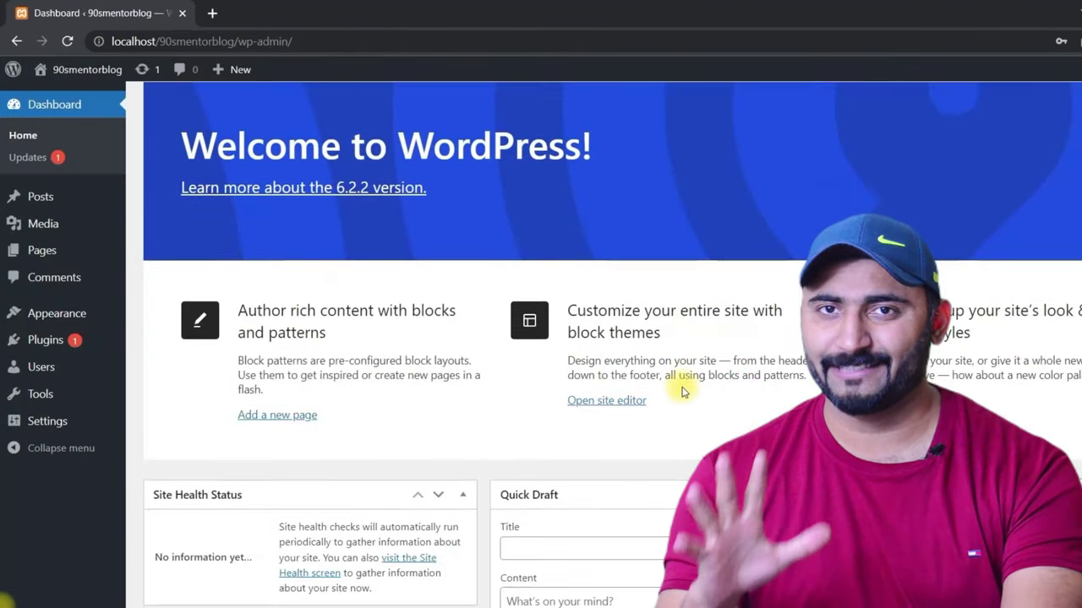
pyautogui.scroll(6, 507, 321)
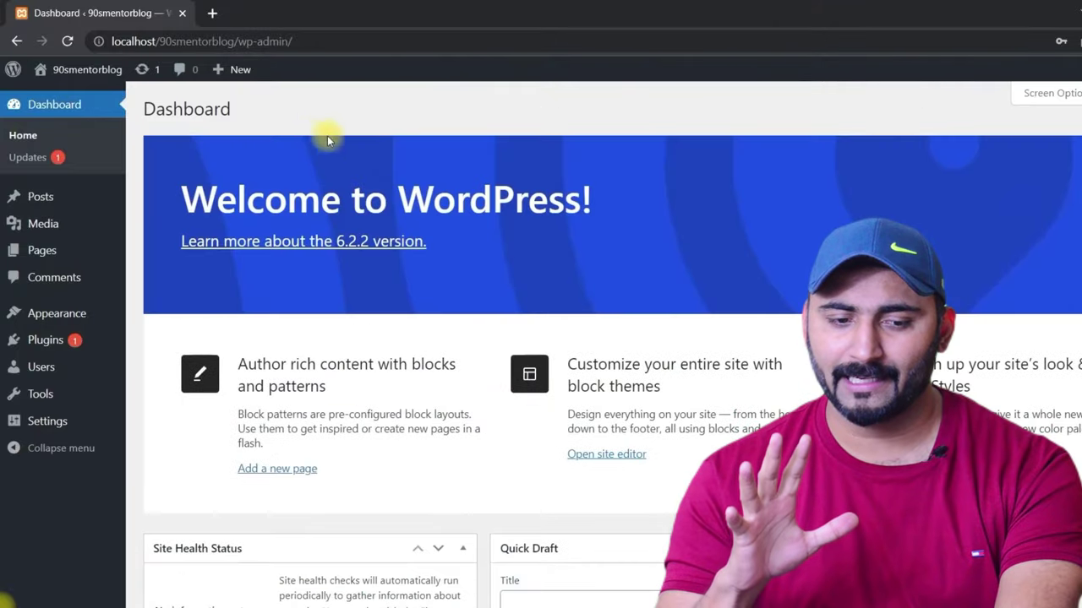
pyautogui.moveTo(58, 74)
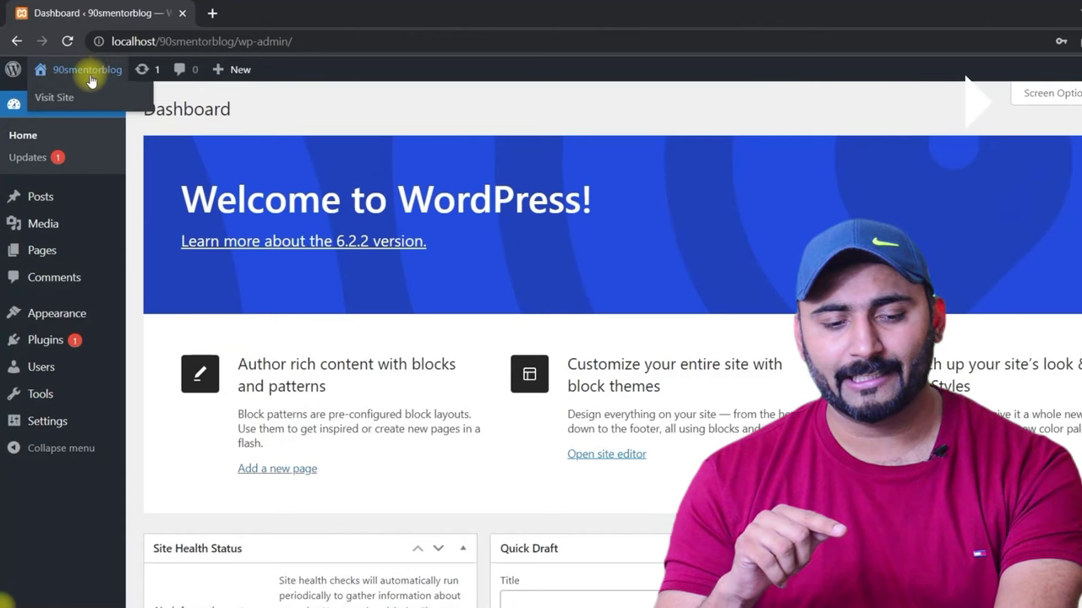
pyautogui.rightClick(63, 100)
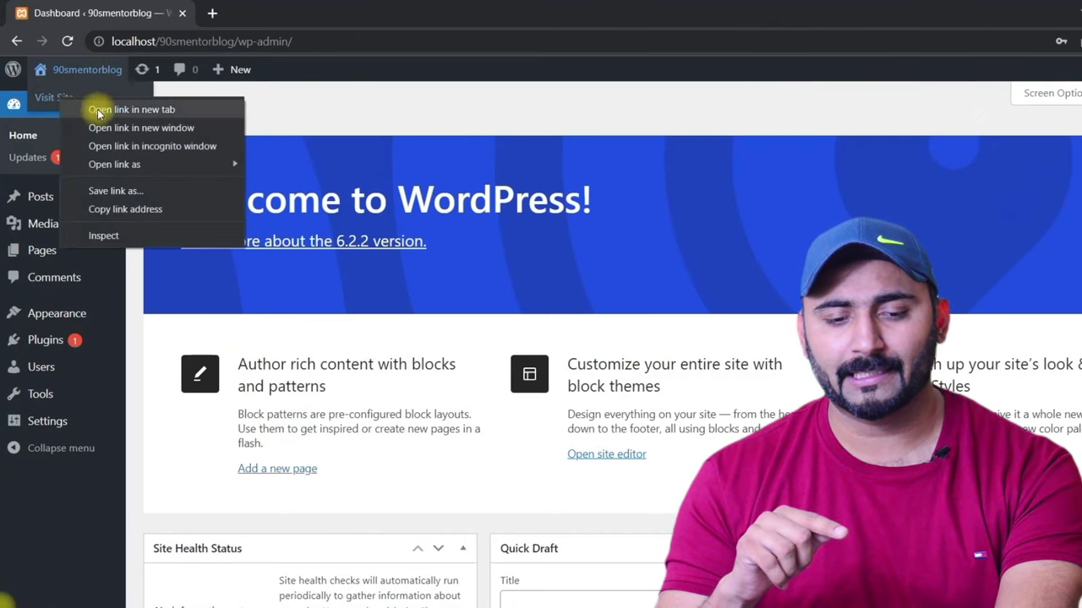
pyautogui.click(101, 109)
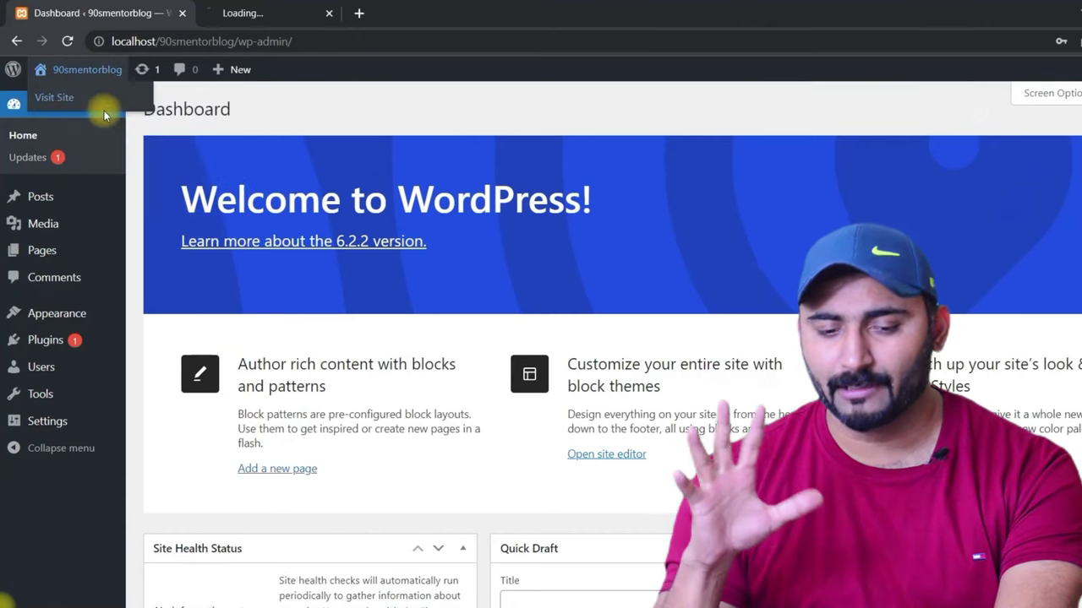
pyautogui.click(272, 6)
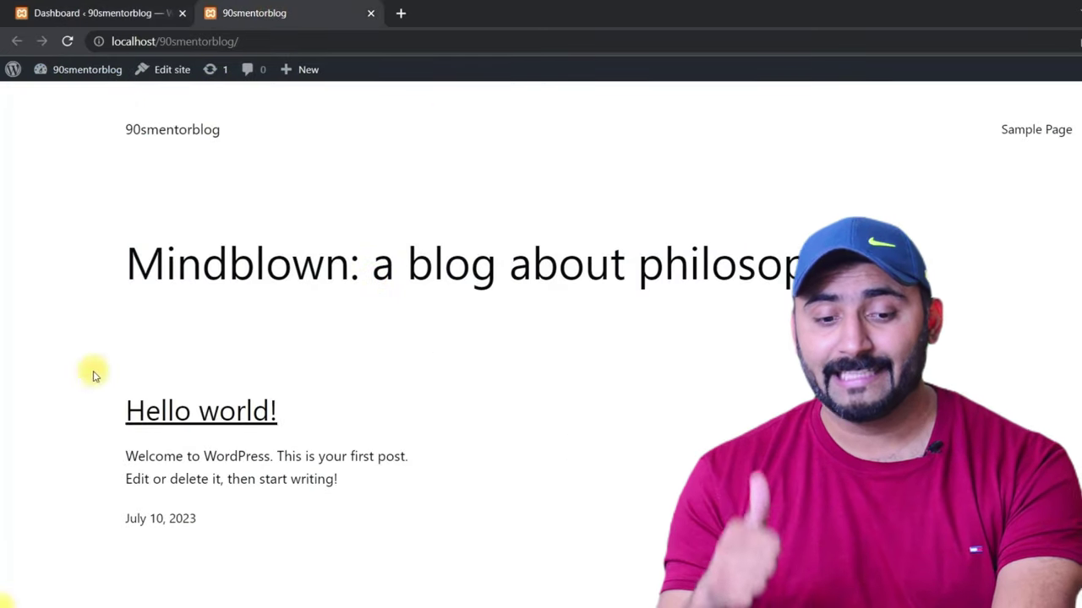
pyautogui.scroll(-4, 603, 437)
pyautogui.scroll(5, 410, 407)
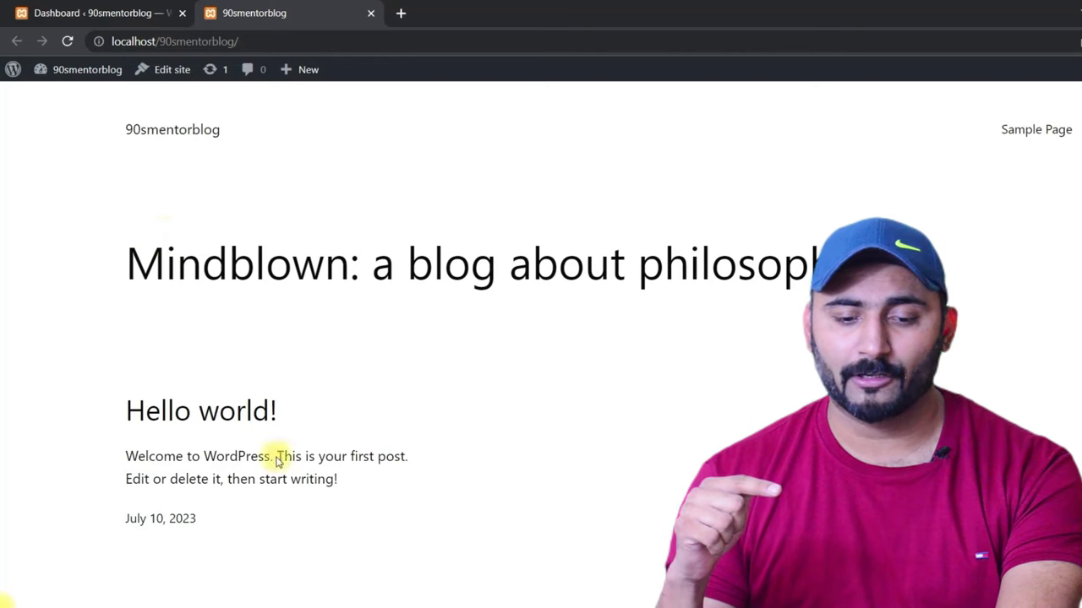
pyautogui.scroll(-2, 464, 317)
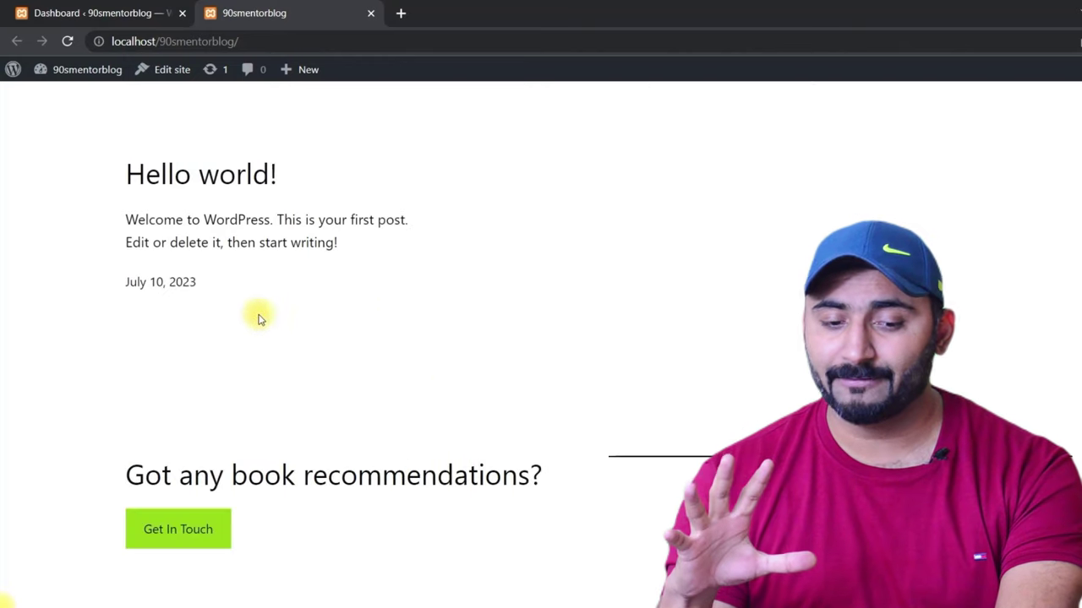
pyautogui.scroll(3, 316, 357)
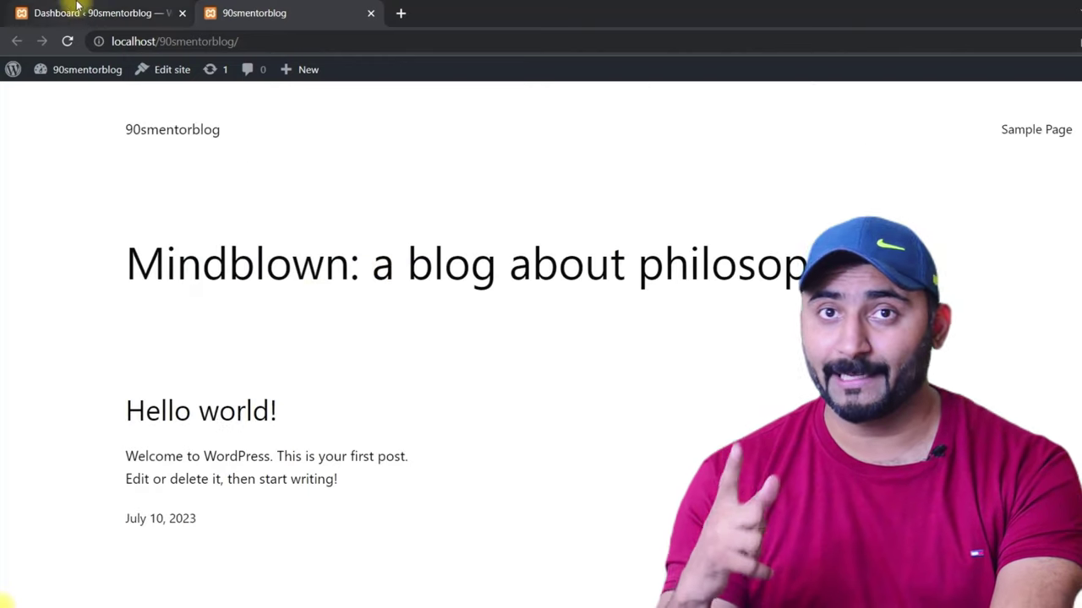
pyautogui.click(93, 13)
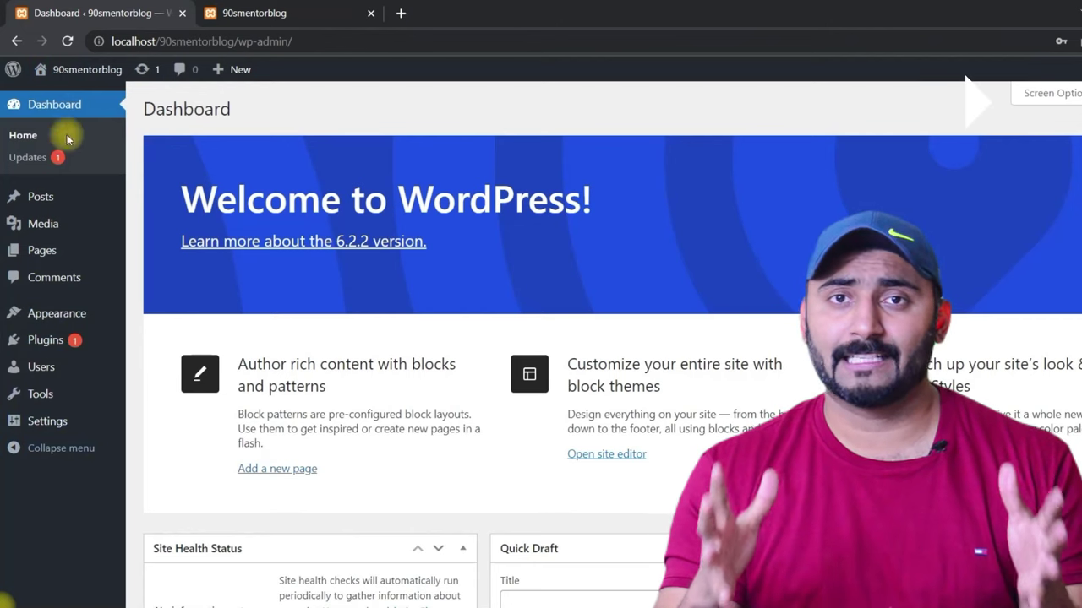
# Step: Select the Welcome to WordPress banner text on the Dashboard
pyautogui.scroll(-4, 506, 188)
pyautogui.scroll(4, 422, 191)
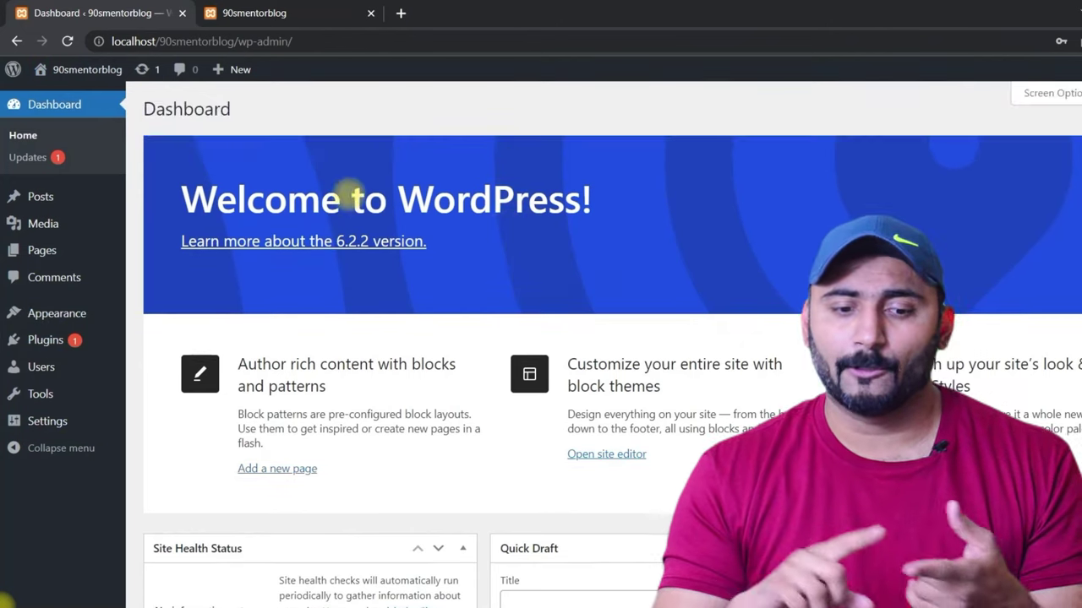
pyautogui.moveTo(169, 243); pyautogui.dragTo(338, 253)
pyautogui.click(437, 253)
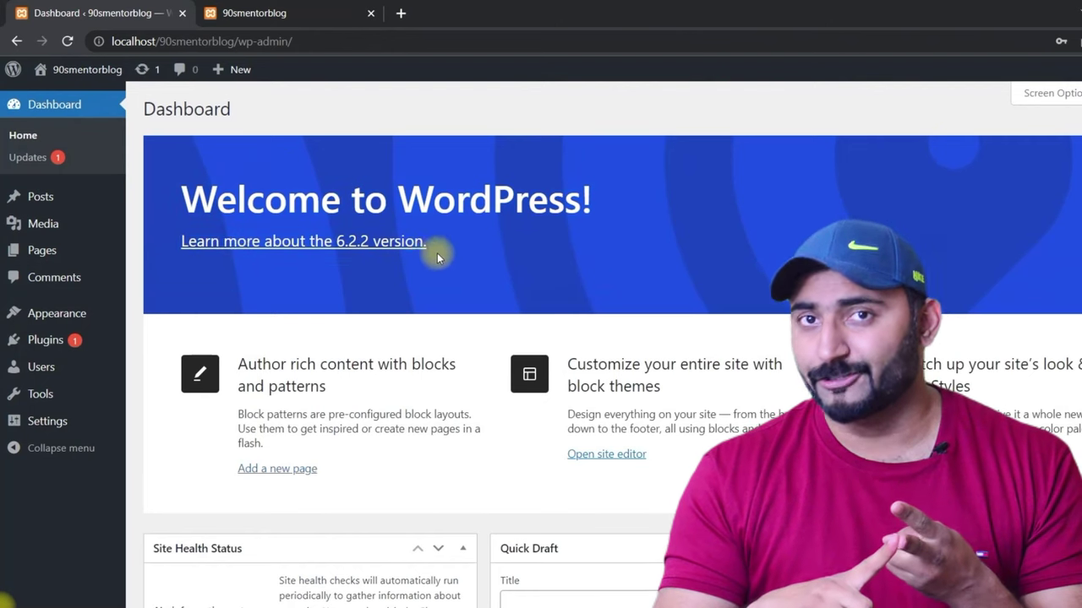
pyautogui.tripleClick(454, 249)
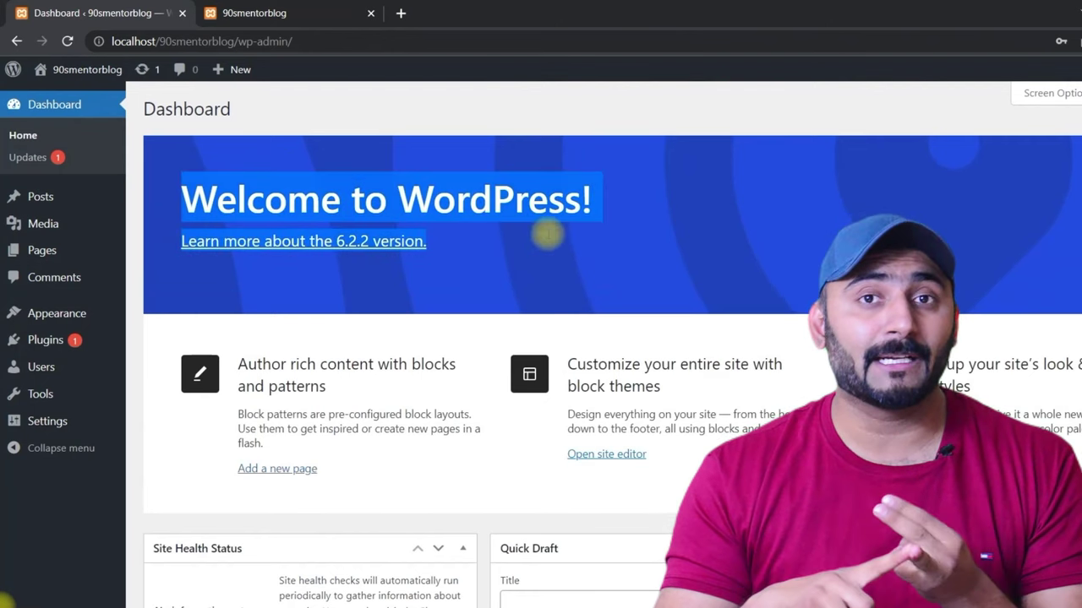
# Step: View the blog front page, highlighting the 90smentorblog title and its address path
pyautogui.click(328, 7)
pyautogui.scroll(-4, 362, 253)
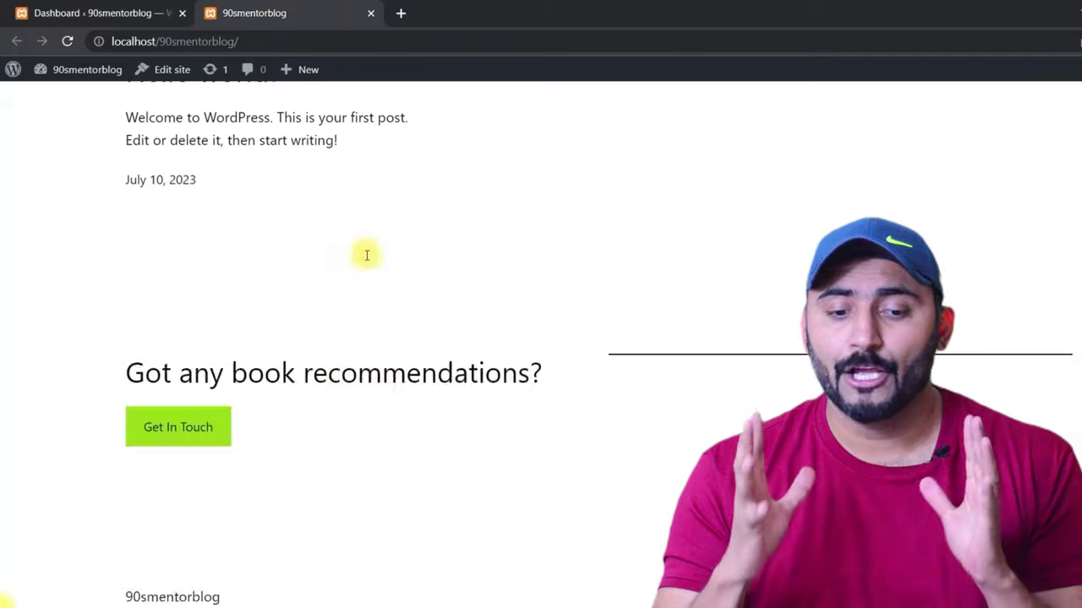
pyautogui.scroll(4, 367, 258)
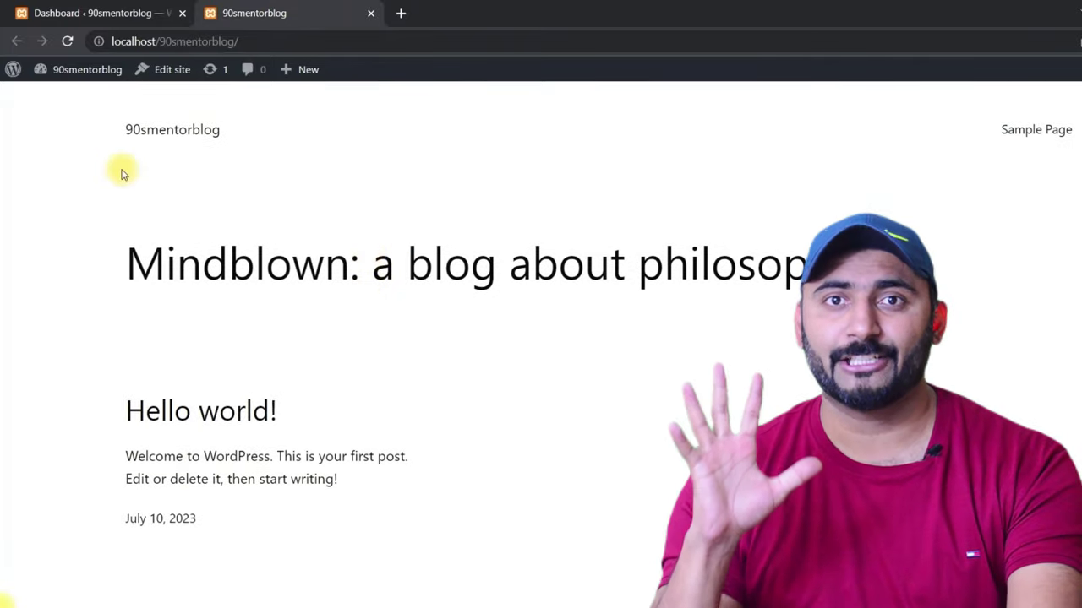
pyautogui.moveTo(109, 126); pyautogui.dragTo(163, 82)
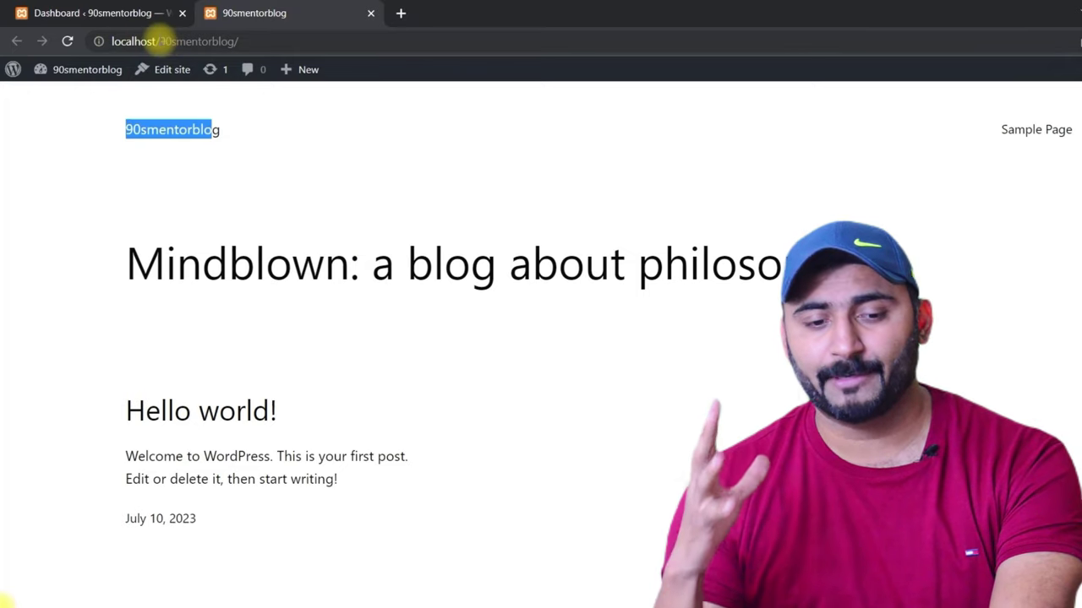
pyautogui.moveTo(160, 41); pyautogui.dragTo(232, 40)
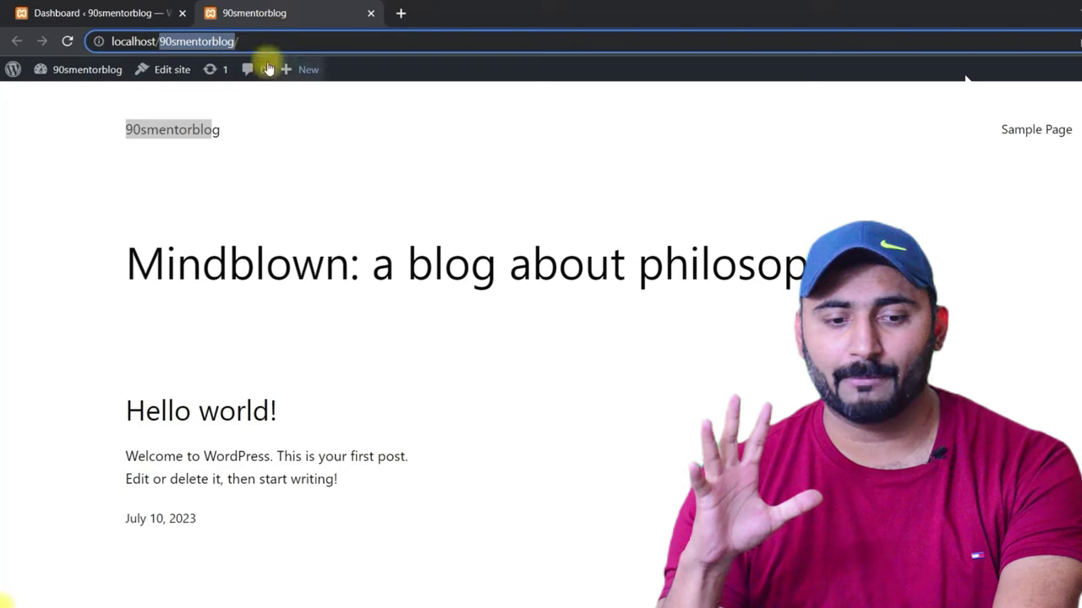
pyautogui.click(138, 10)
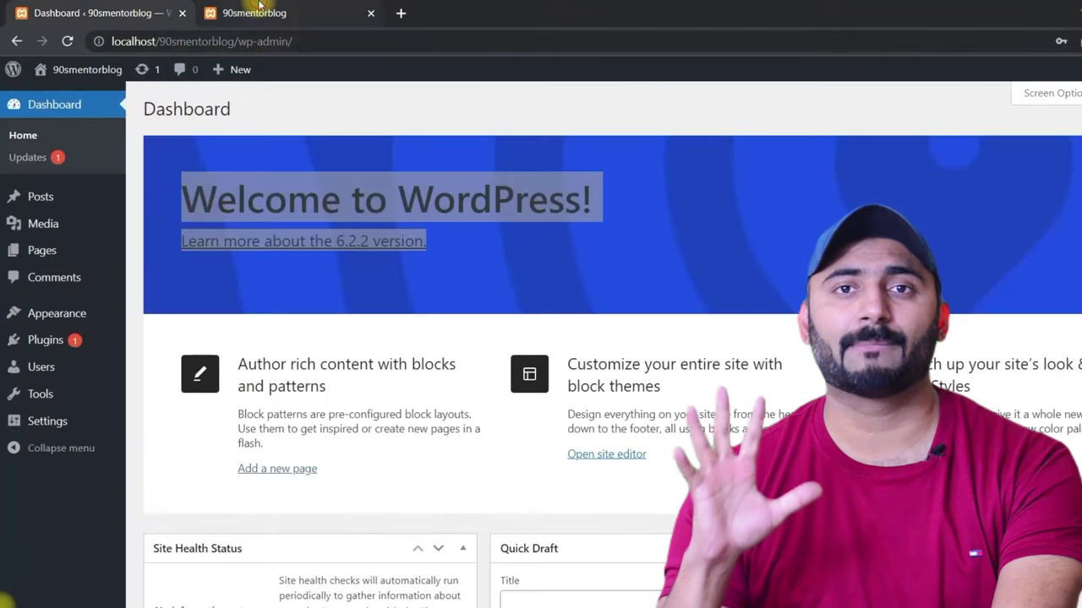
pyautogui.click(254, 13)
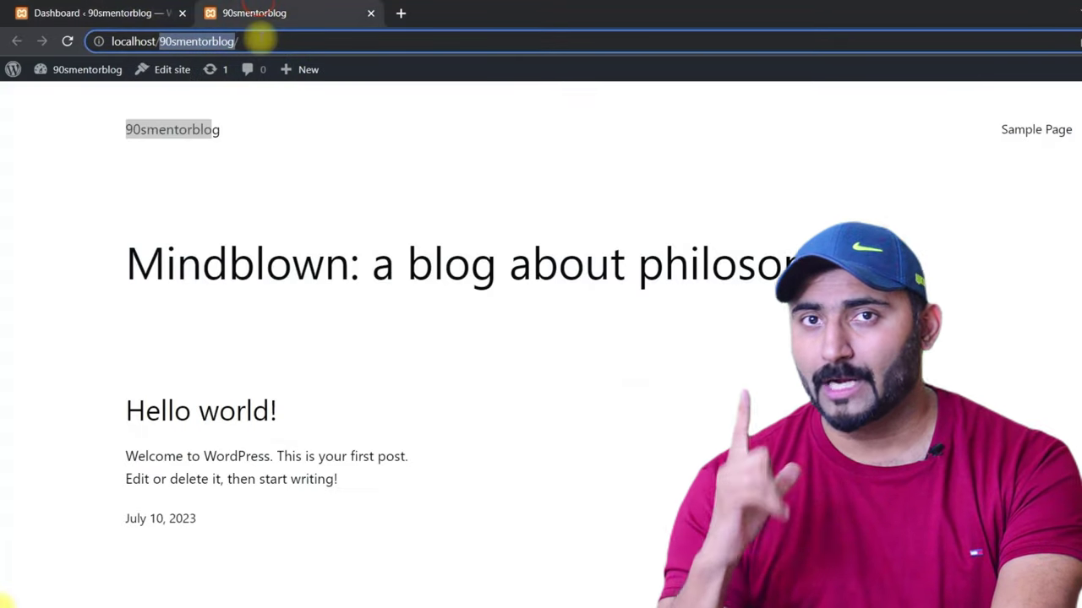